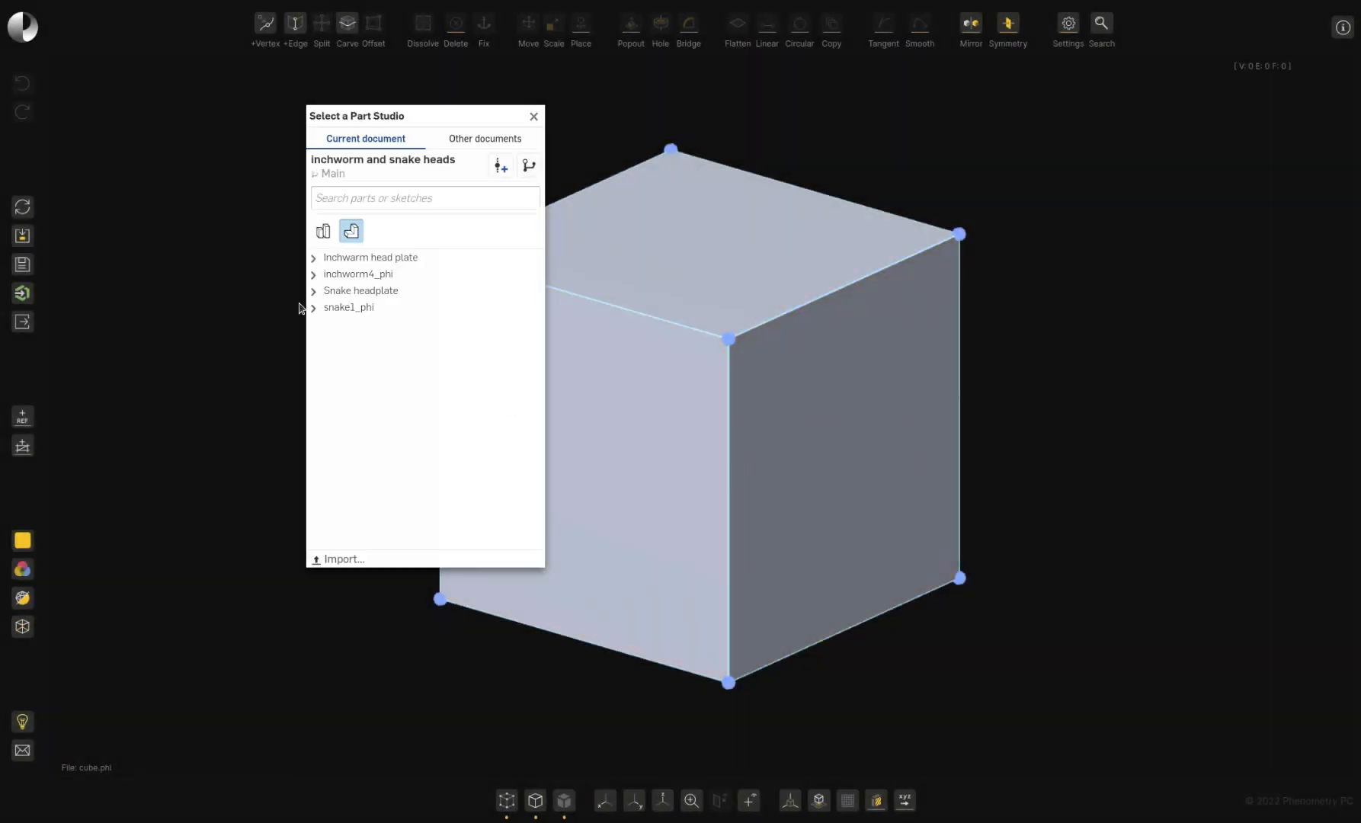
Import the part under Inchwarm head plate as a reference model
click(320, 259)
click(377, 286)
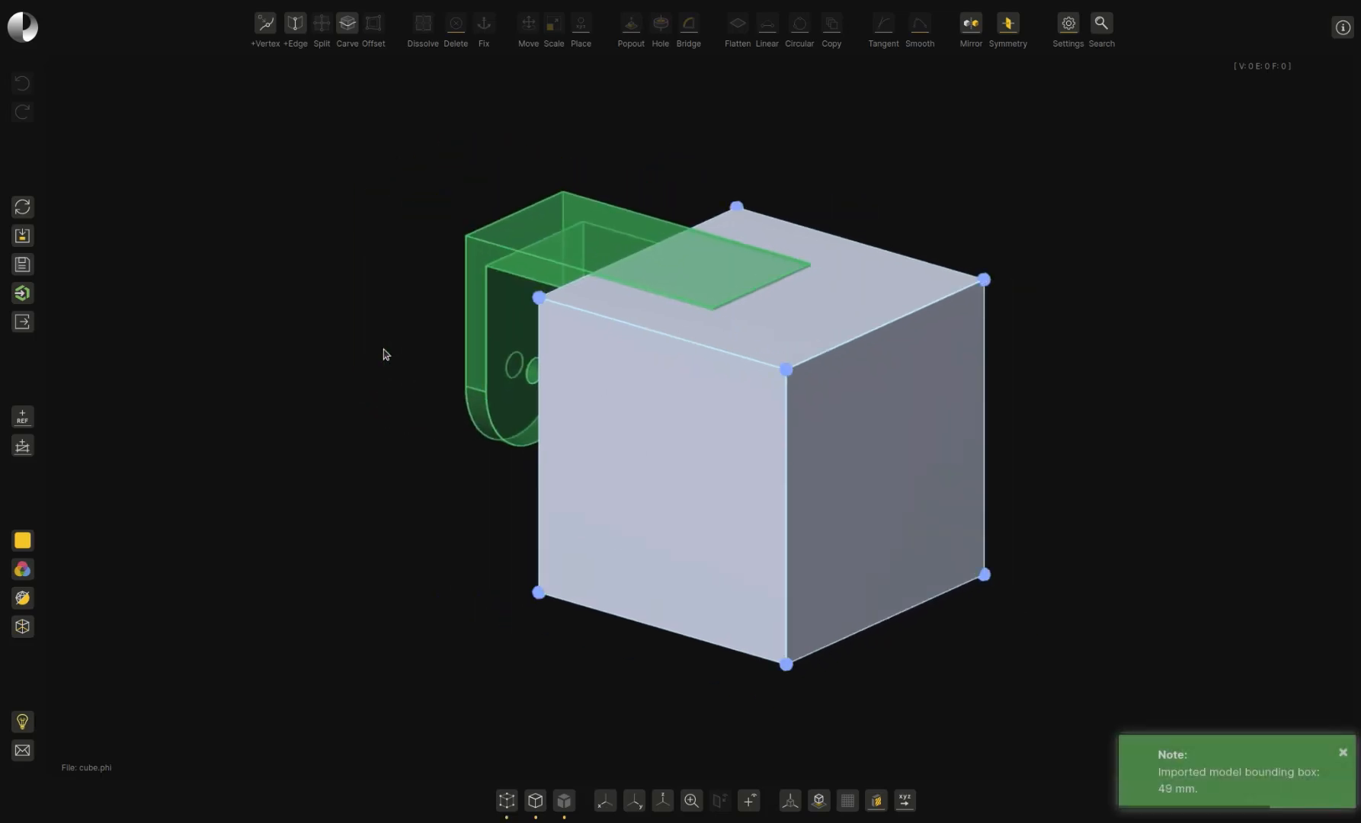
Select the whole cube and move it off the bracket so it sits just beyond the bracket's flat back plate
shift+click(613, 476)
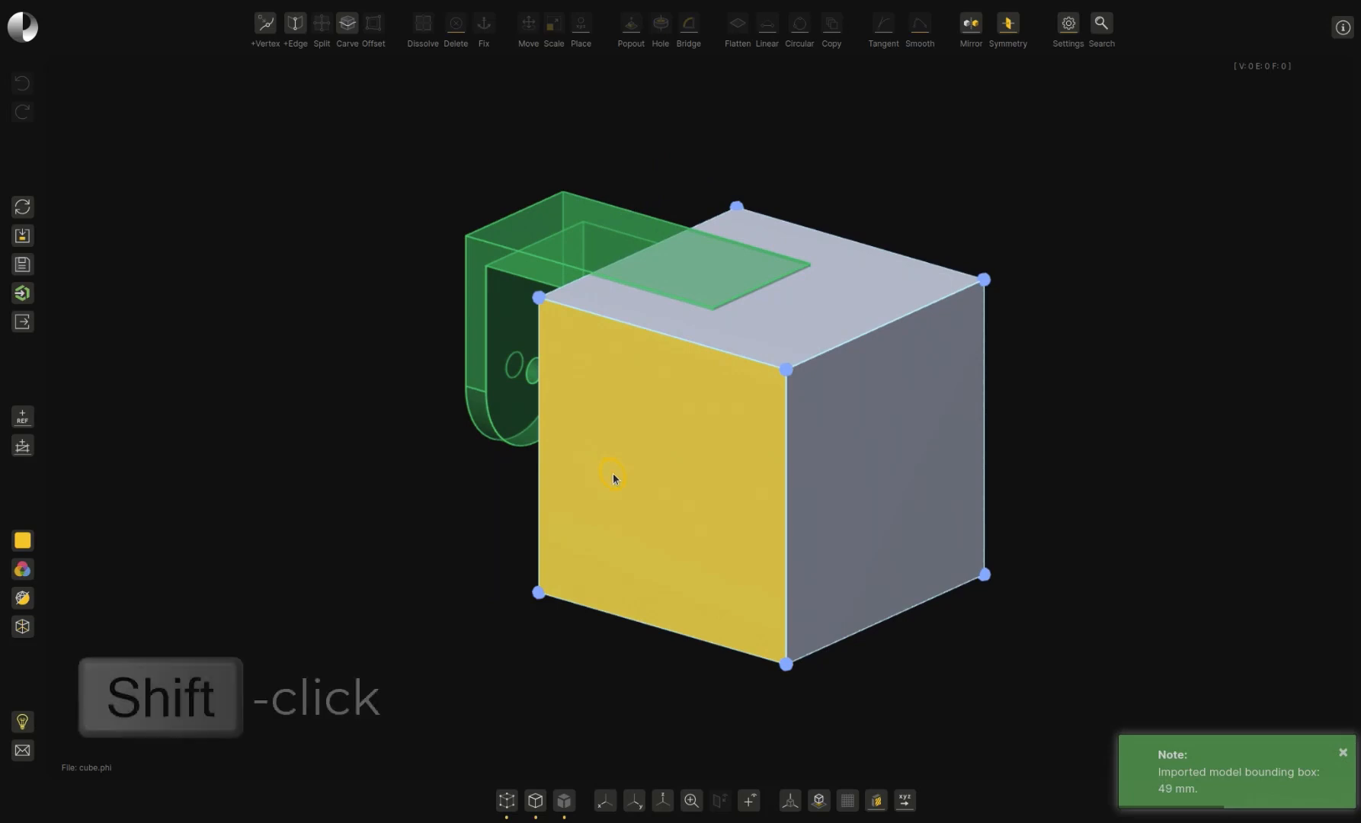
double_click(612, 472)
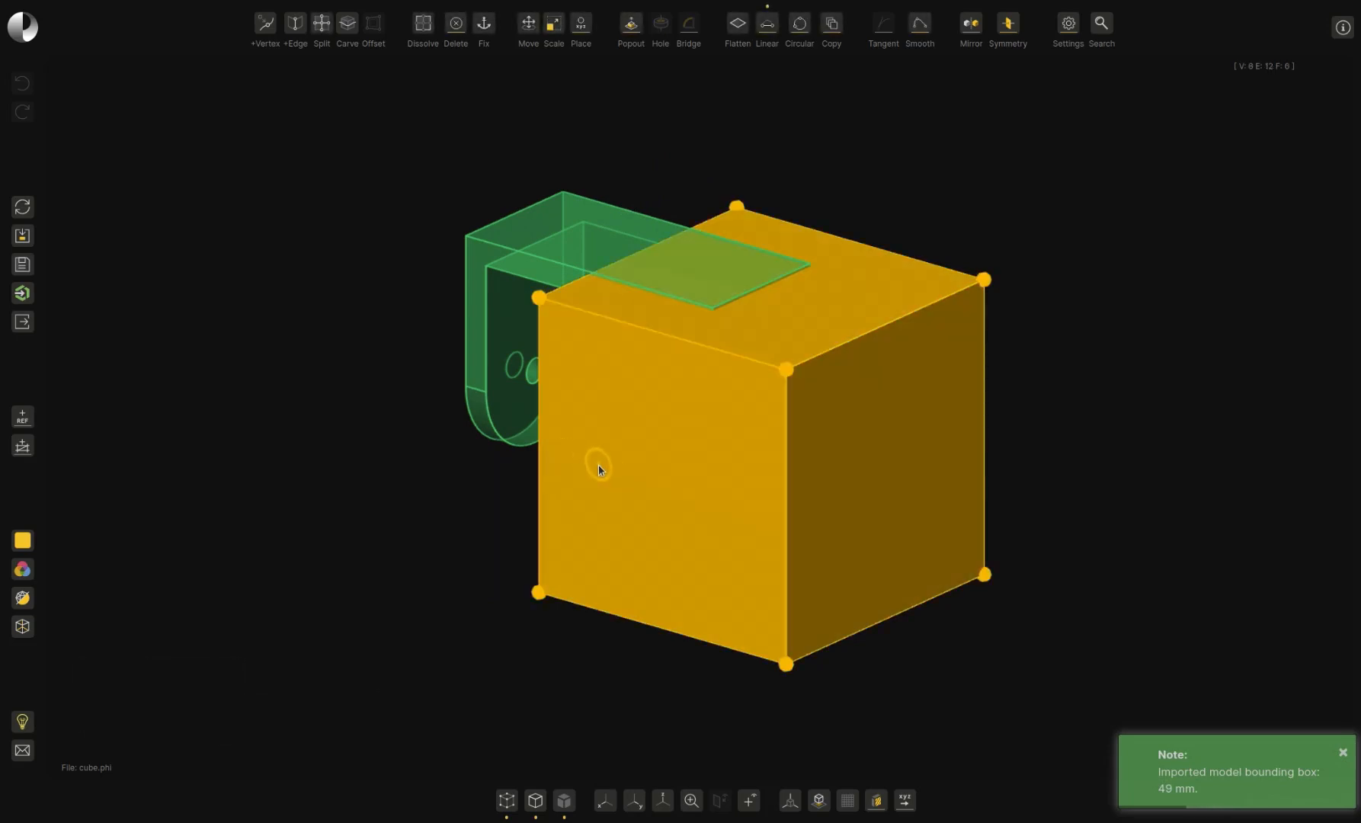
key(m)
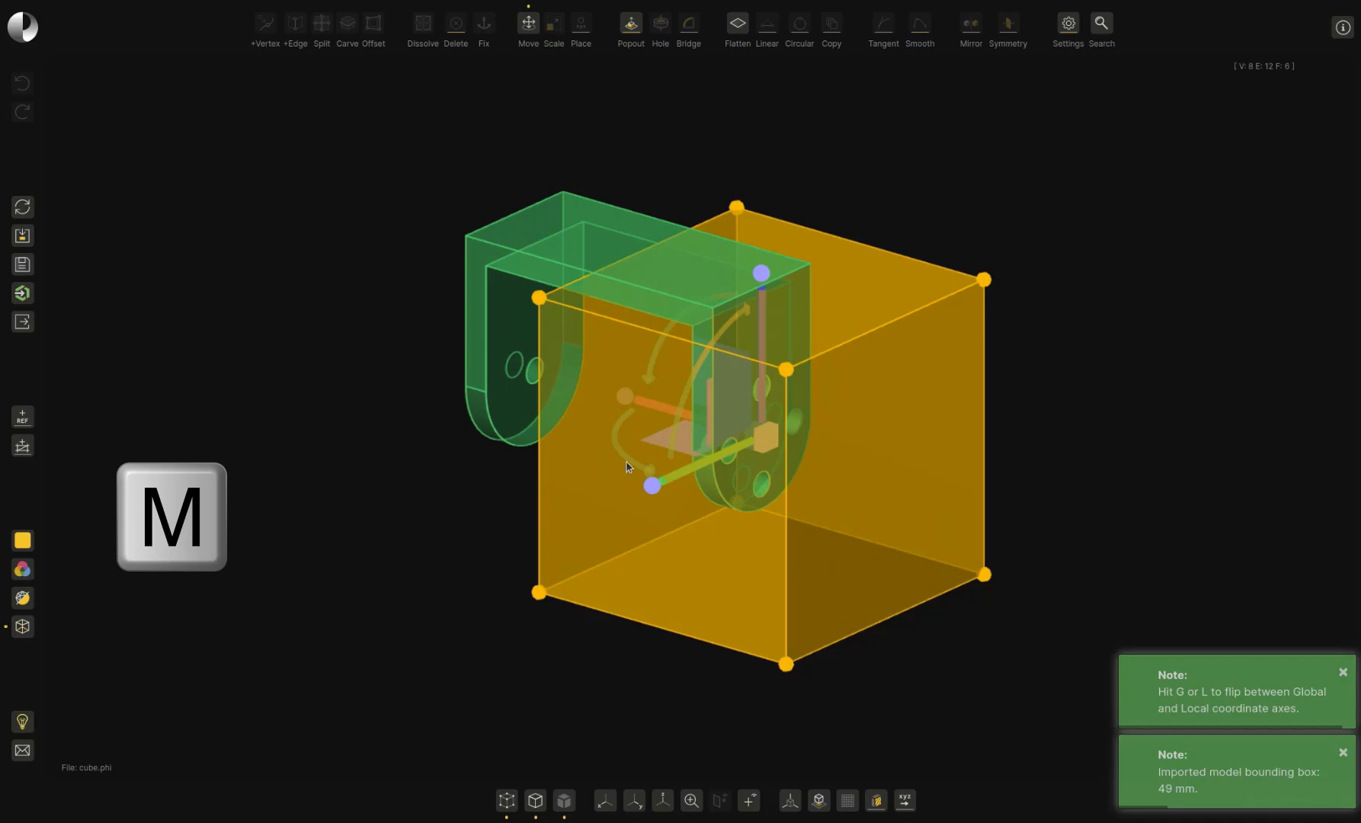
drag(455, 557, 471, 552)
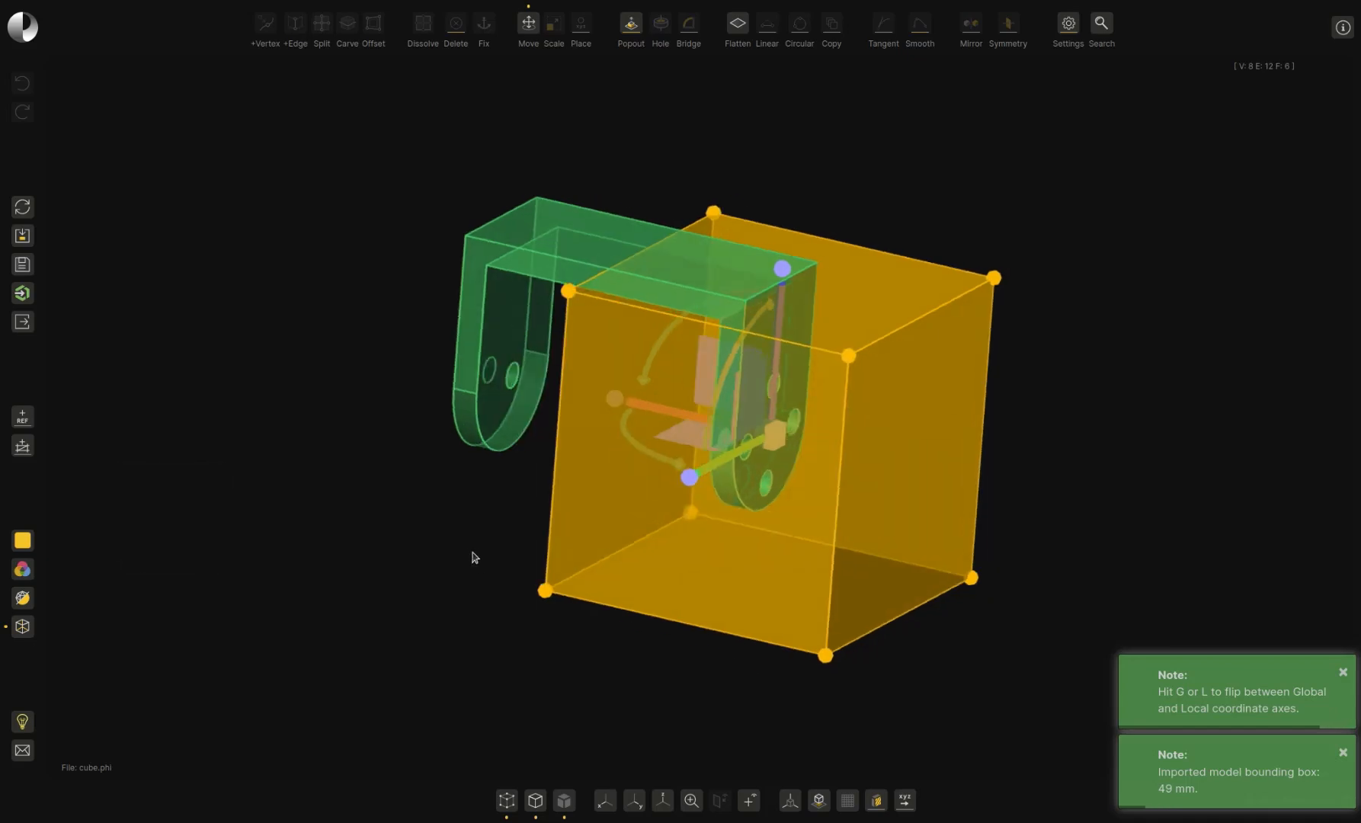
drag(789, 381, 600, 239)
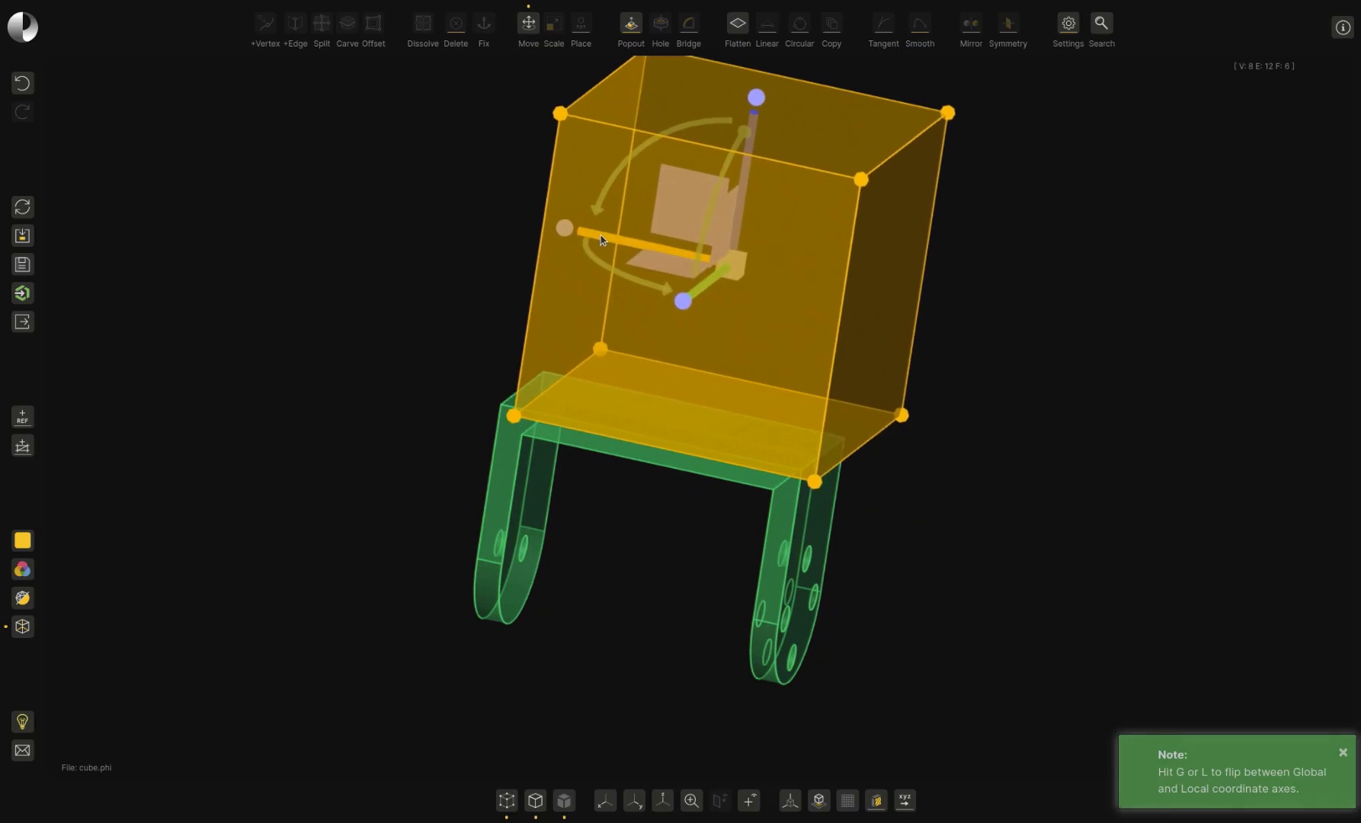
click(930, 624)
drag(930, 624, 949, 647)
Snap two adjacent cube vertices along one long edge to the matching corners of the reference bracket's back plate
click(622, 195)
mouse_move(23, 416)
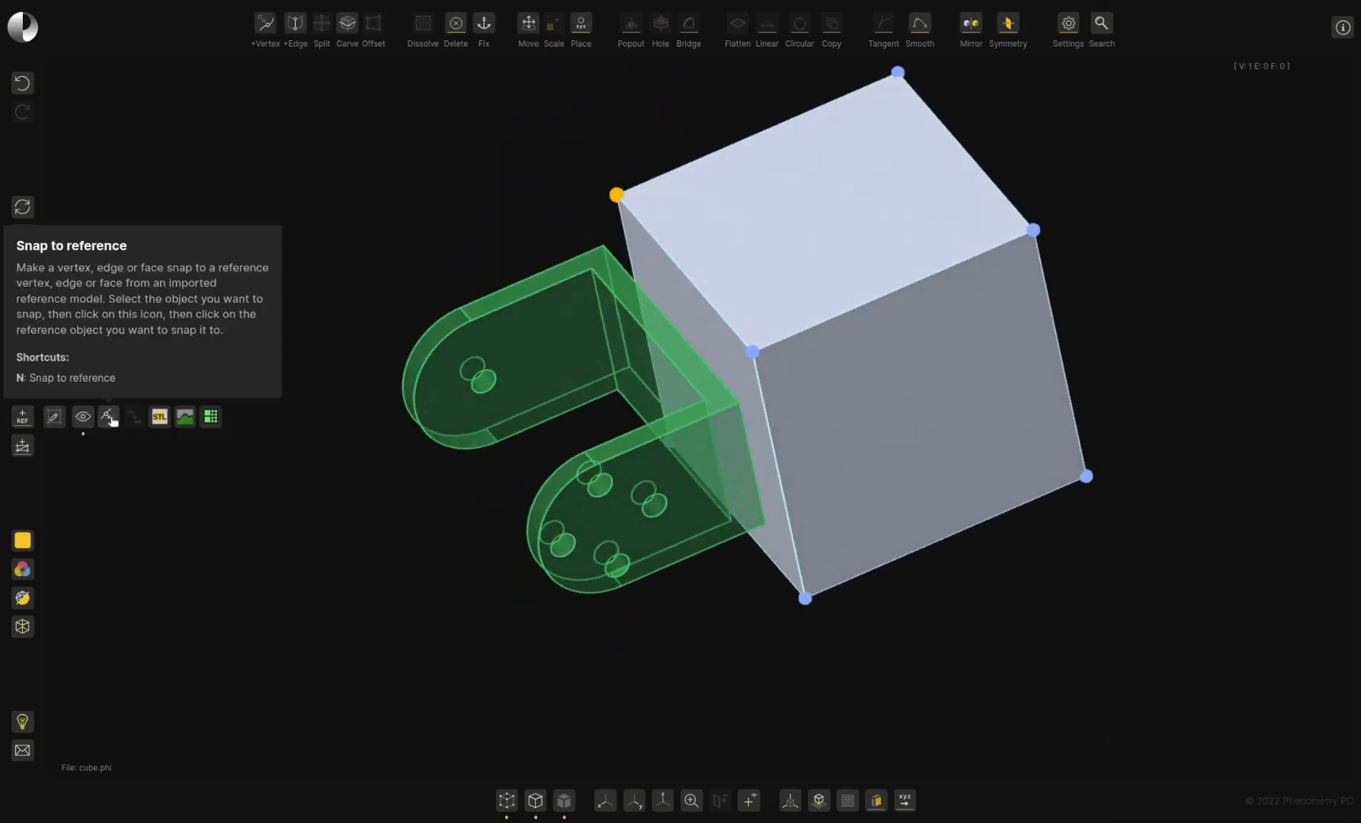
click(109, 417)
click(603, 246)
click(750, 355)
key(n)
click(739, 408)
Snap the remaining two vertices of the bracket-side cube face to the other two back plate corners
click(805, 598)
key(n)
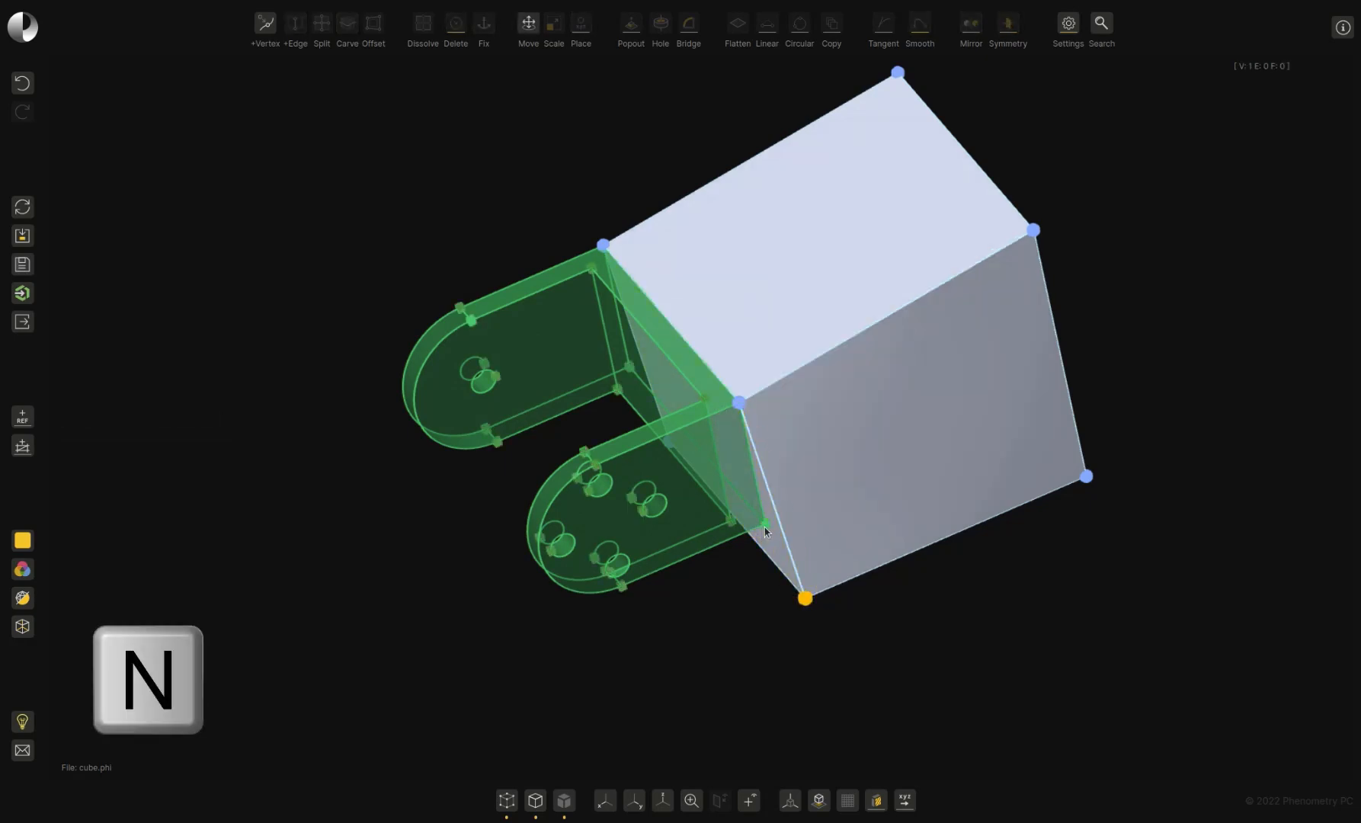
click(765, 527)
middle_drag(589, 595, 743, 551)
click(619, 514)
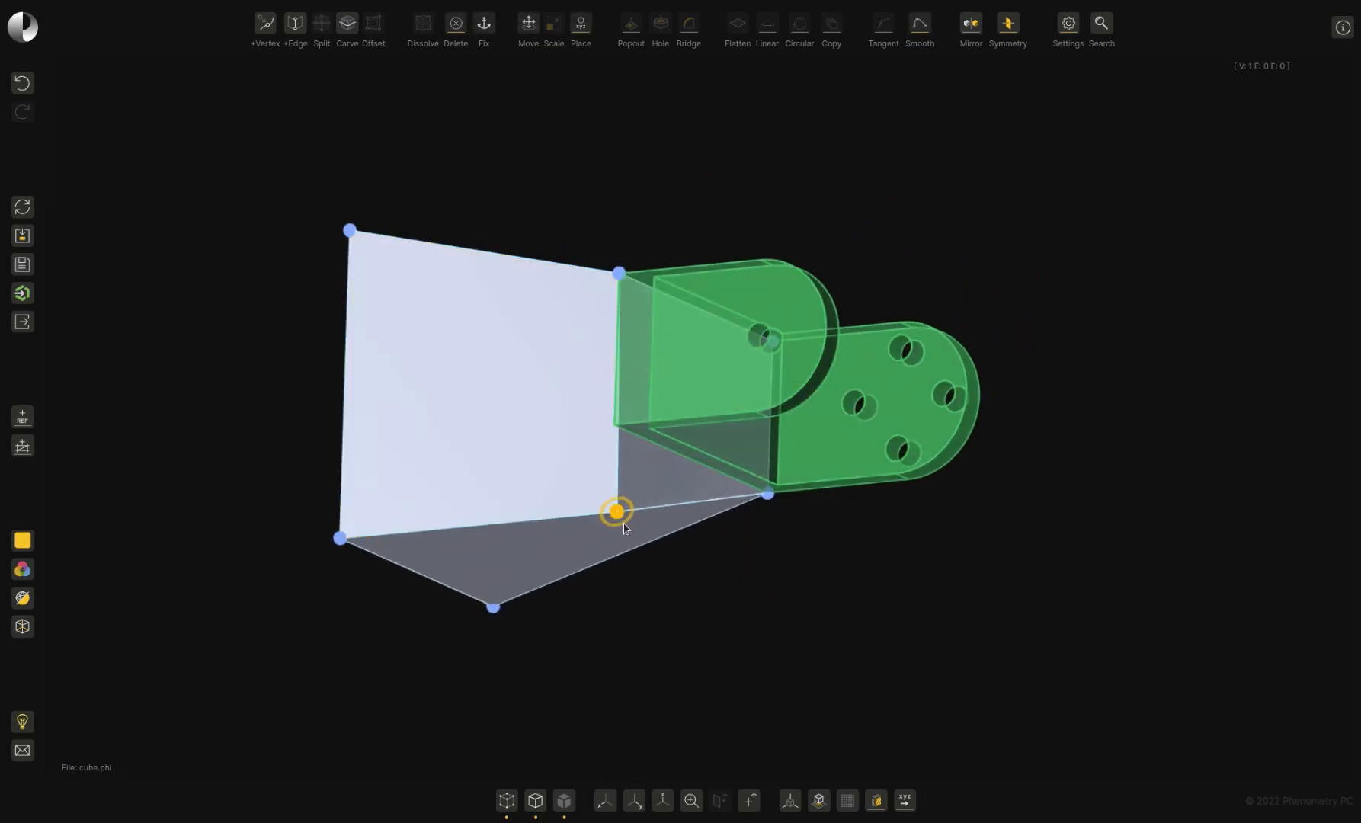
key(n)
click(612, 432)
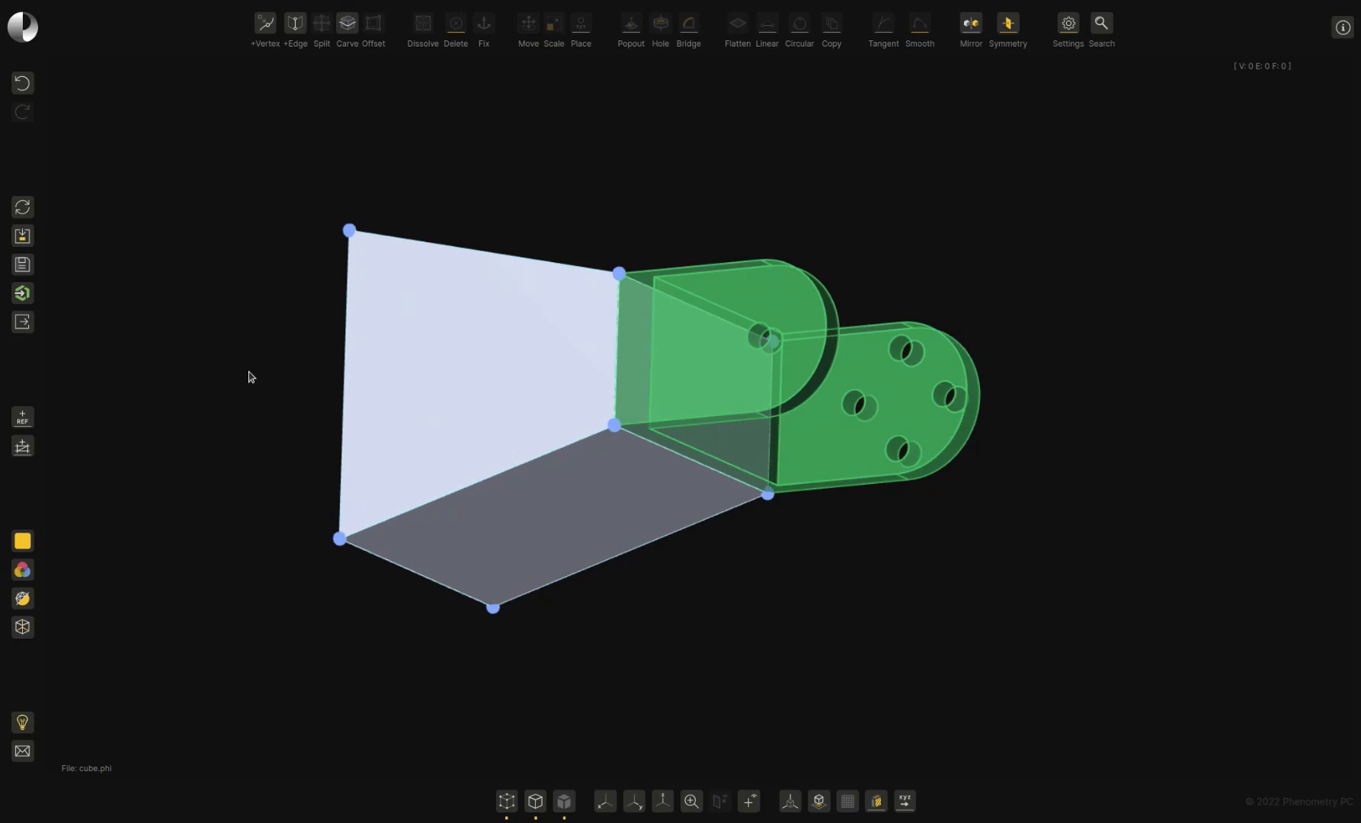
Make the cube face opposite the bracket circular
middle_drag(489, 676, 689, 610)
click(897, 269)
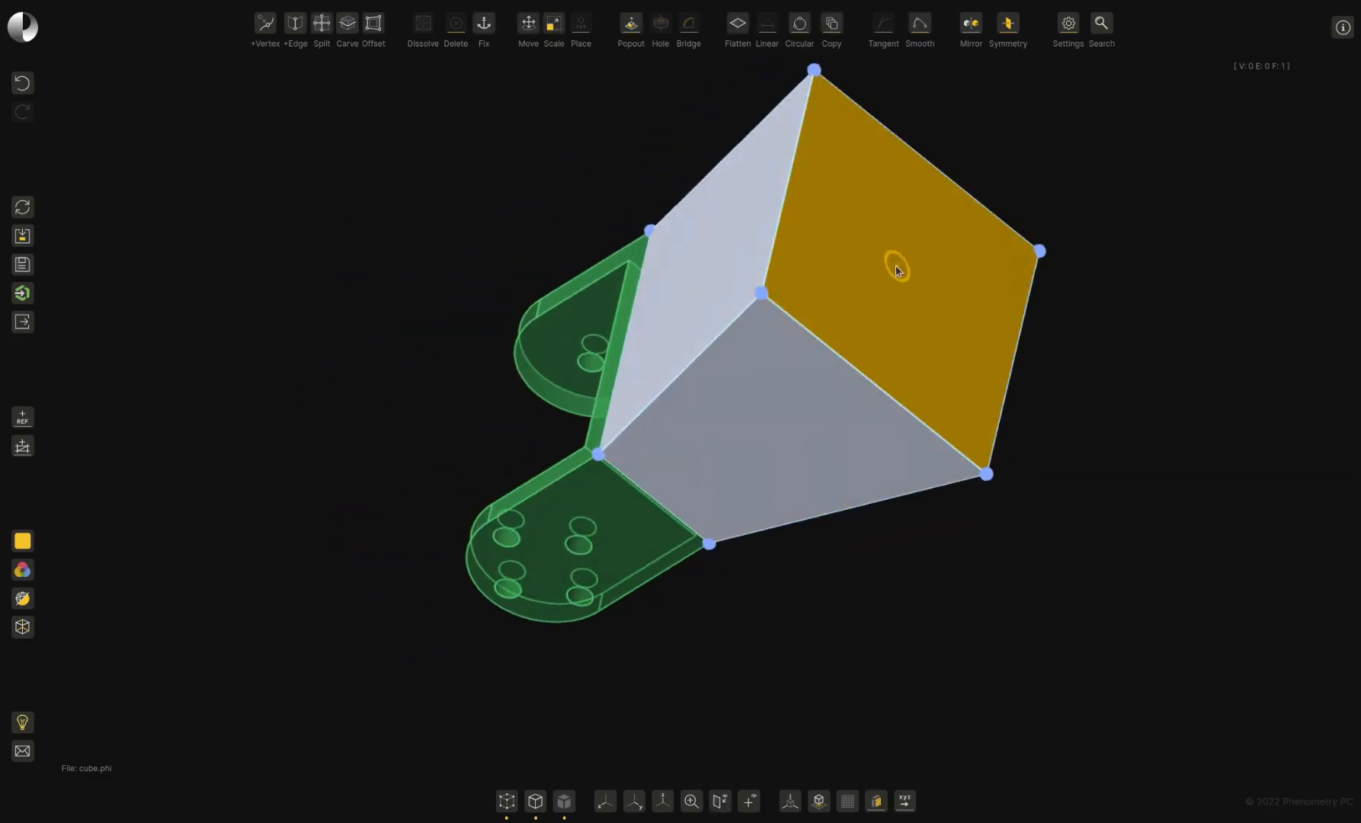
click(802, 25)
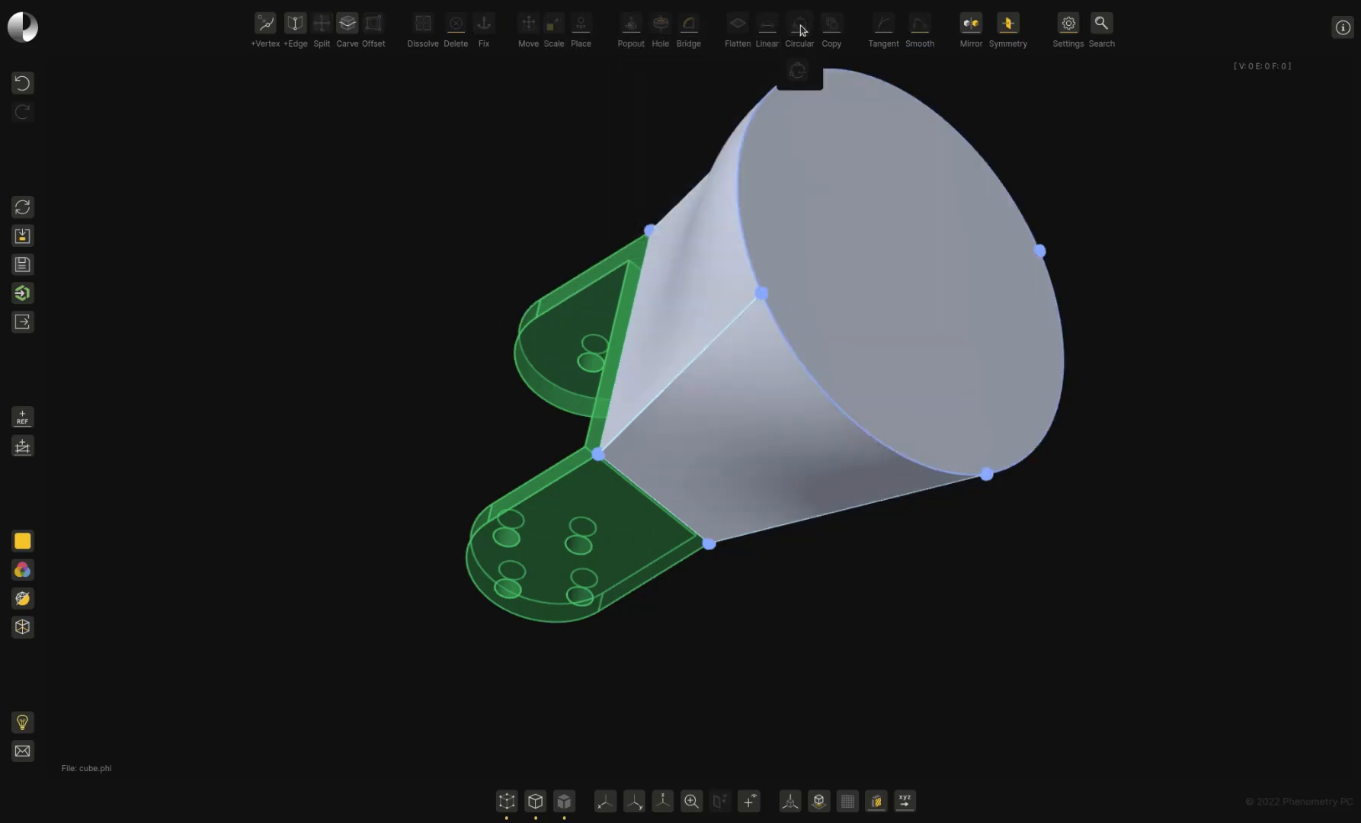
Reposition the circular end face with Move, lining it up with the bracket's back plate and shortening the body
mouse_move(1111, 314)
middle_down()
mouse_move(1128, 328)
mouse_move(1120, 299)
mouse_move(1095, 307)
middle_up()
click(874, 302)
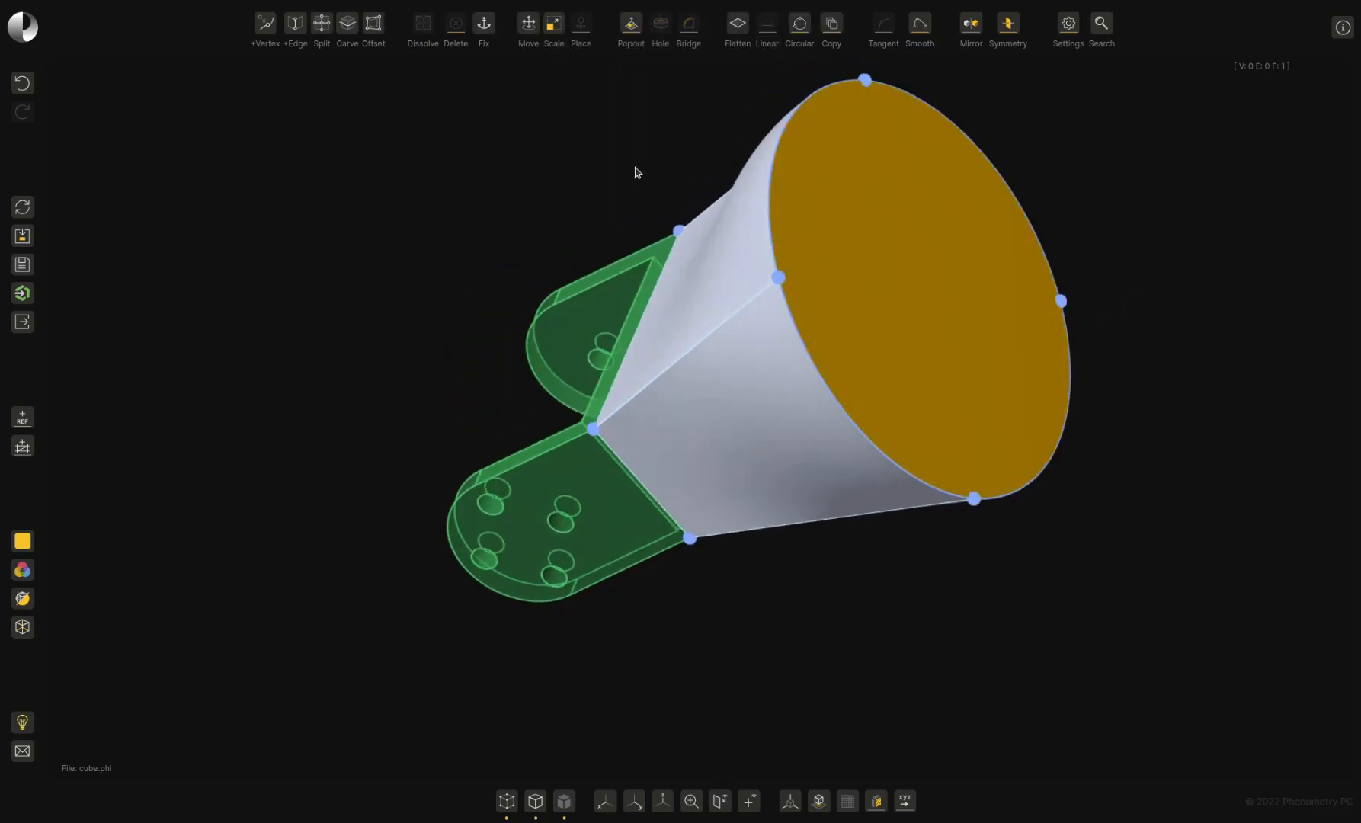
click(529, 24)
drag(1028, 414, 1000, 396)
shift+drag(1050, 233, 1037, 255)
middle_drag(1084, 388, 1086, 429)
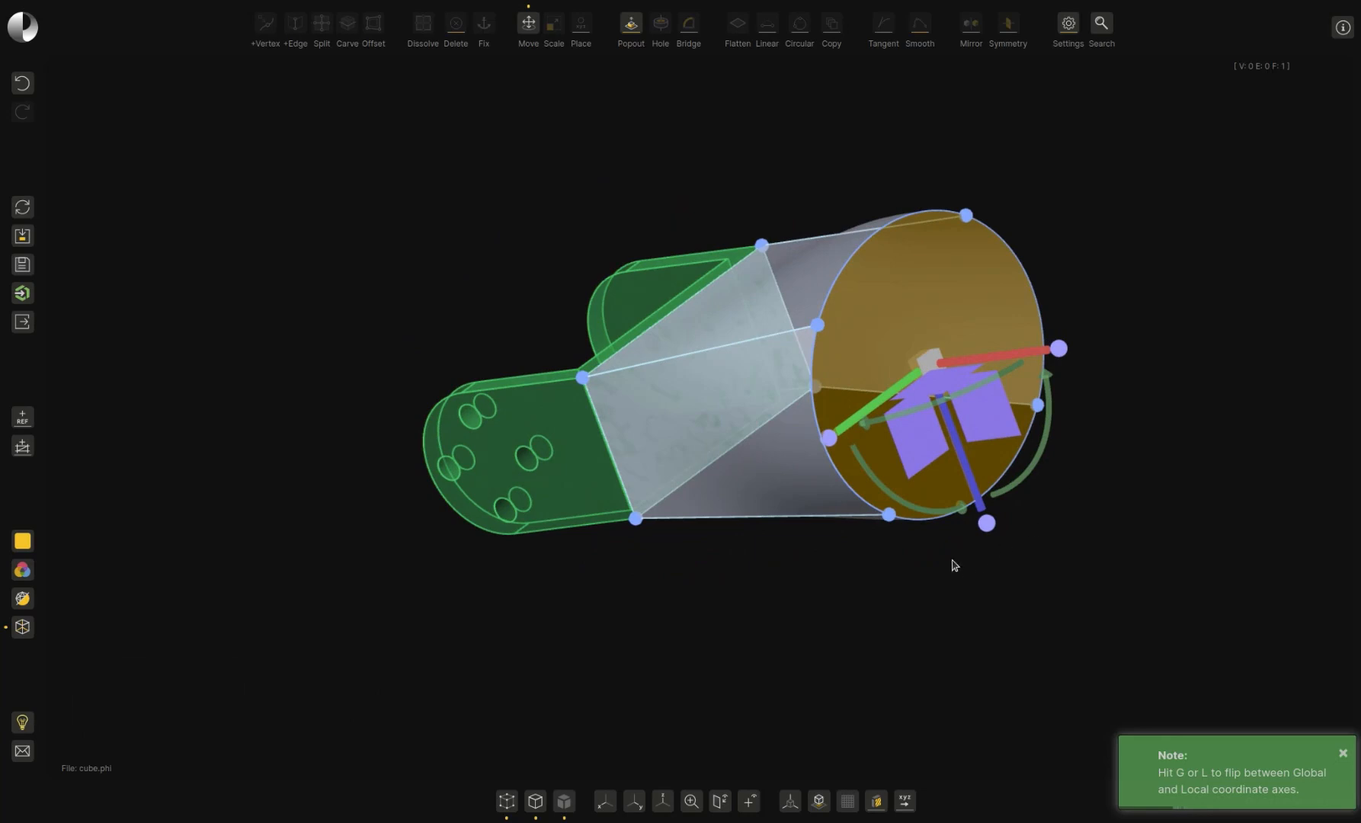
drag(998, 362, 933, 369)
middle_drag(392, 550, 427, 532)
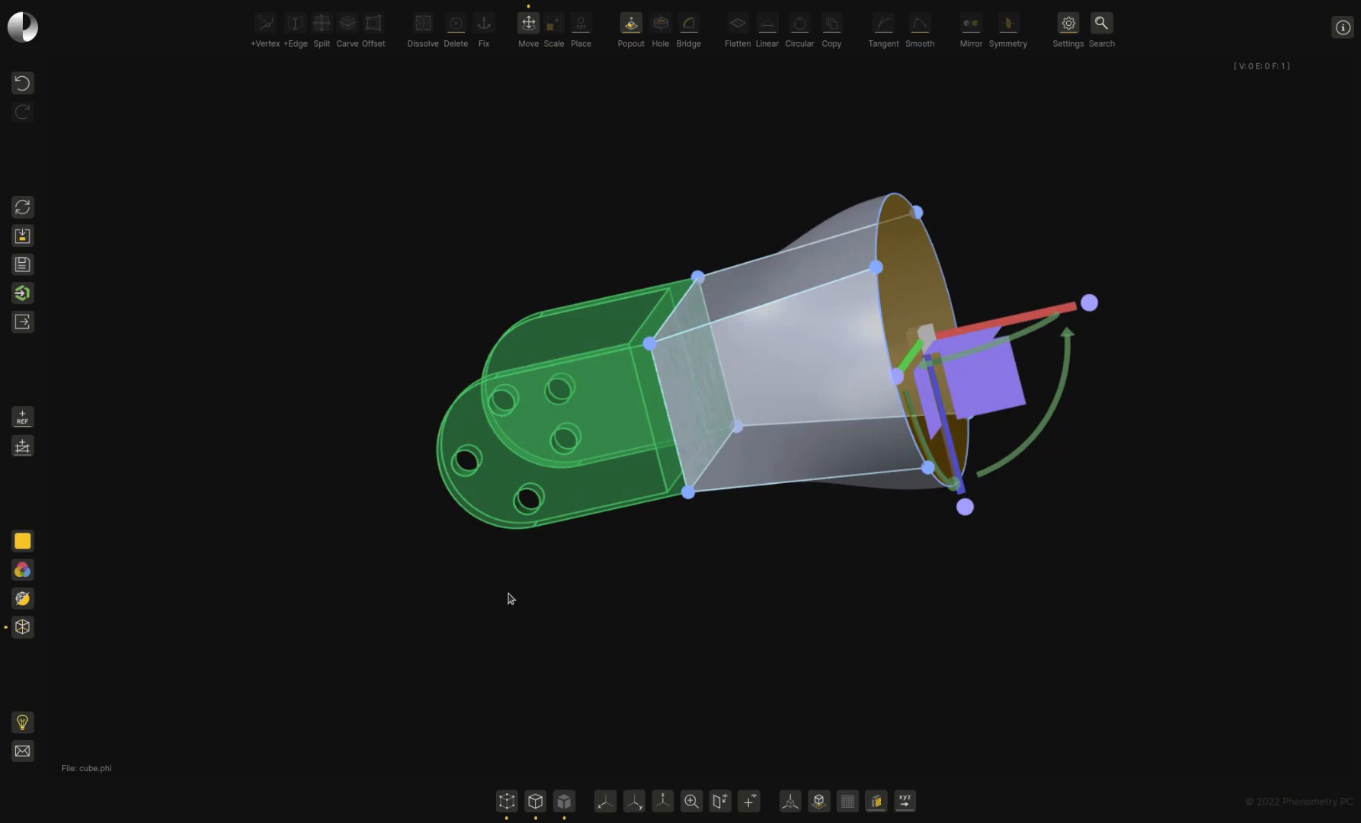
key(Escape)
Add midpoint vertices to the body's long upper and lower edges at both the circular end and the bracket end
middle_drag(1058, 436, 1044, 470)
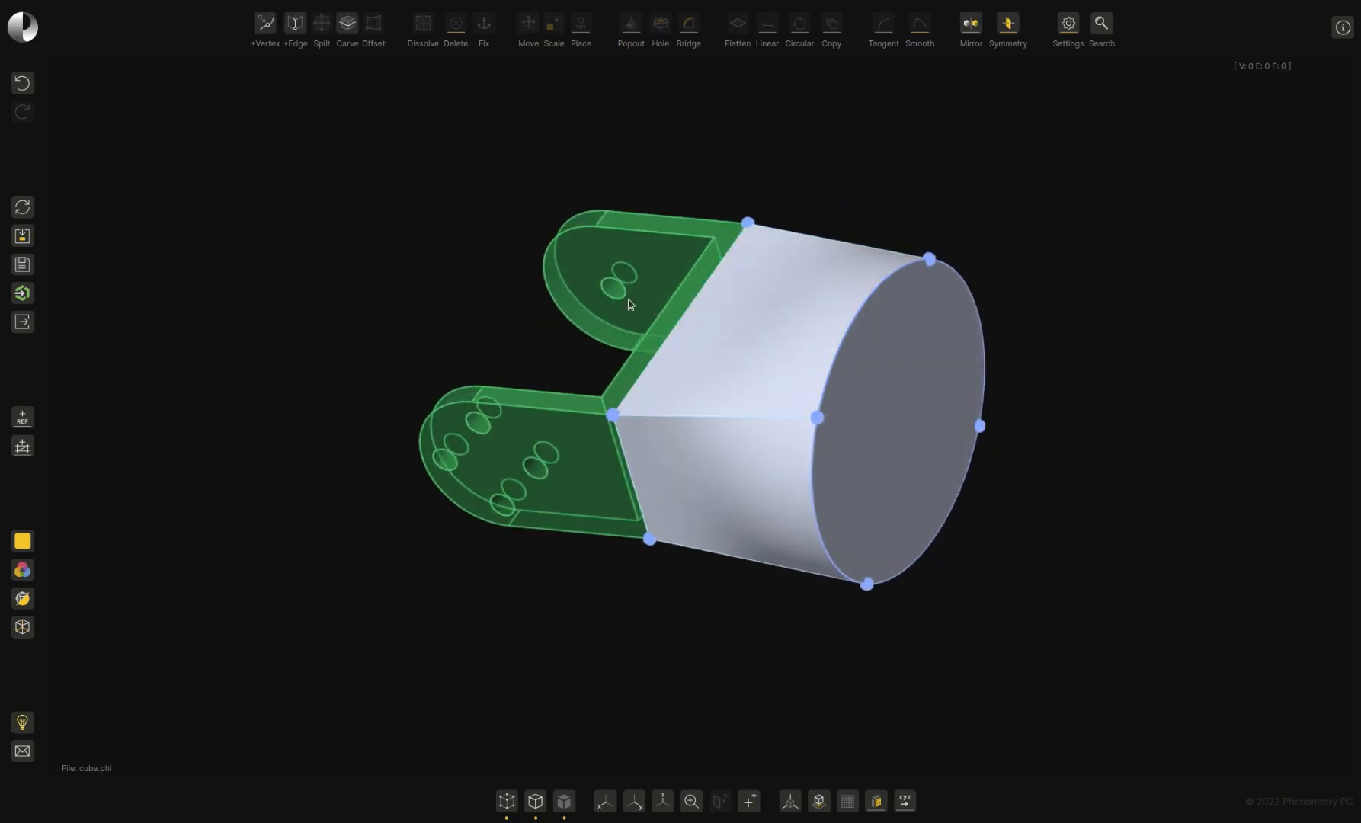
click(848, 314)
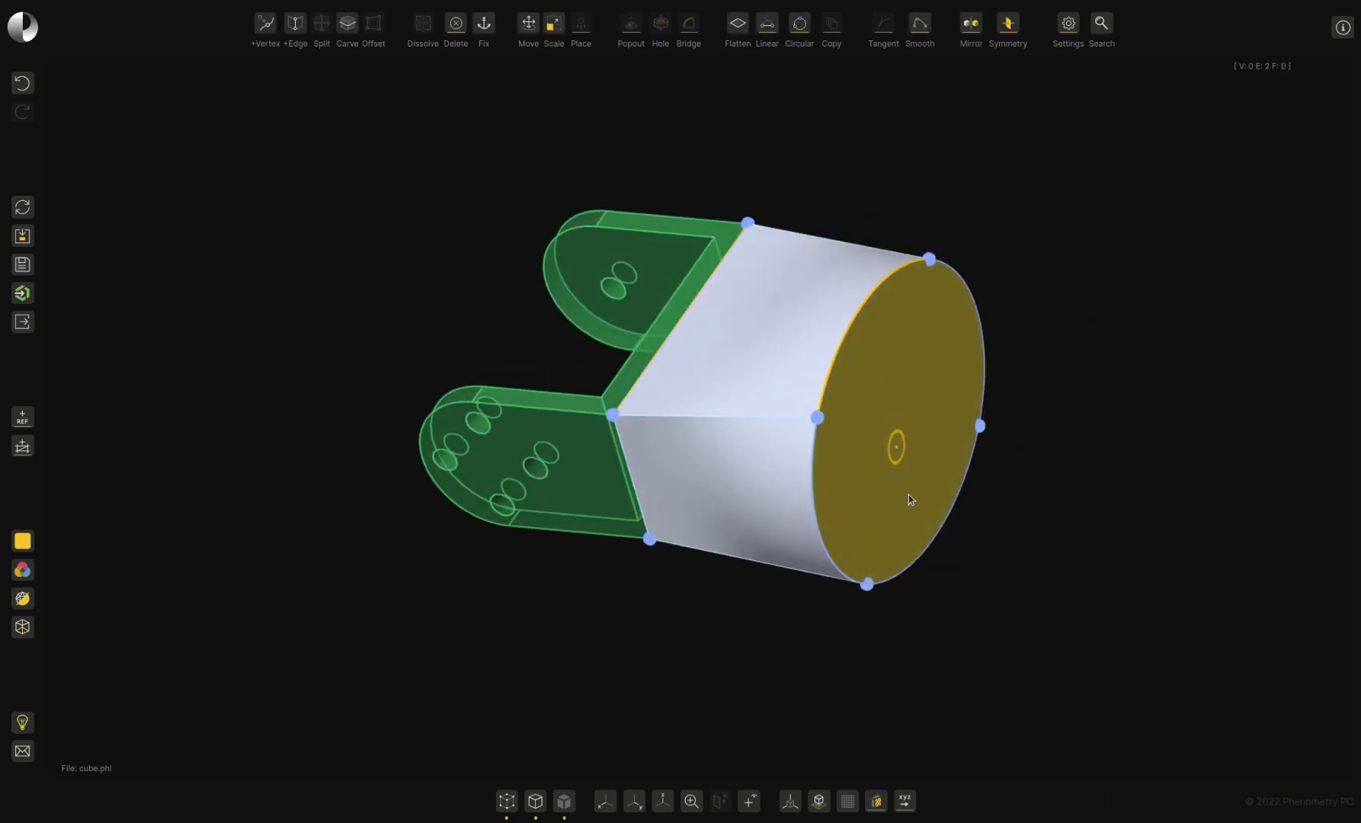
middle_drag(918, 657, 934, 591)
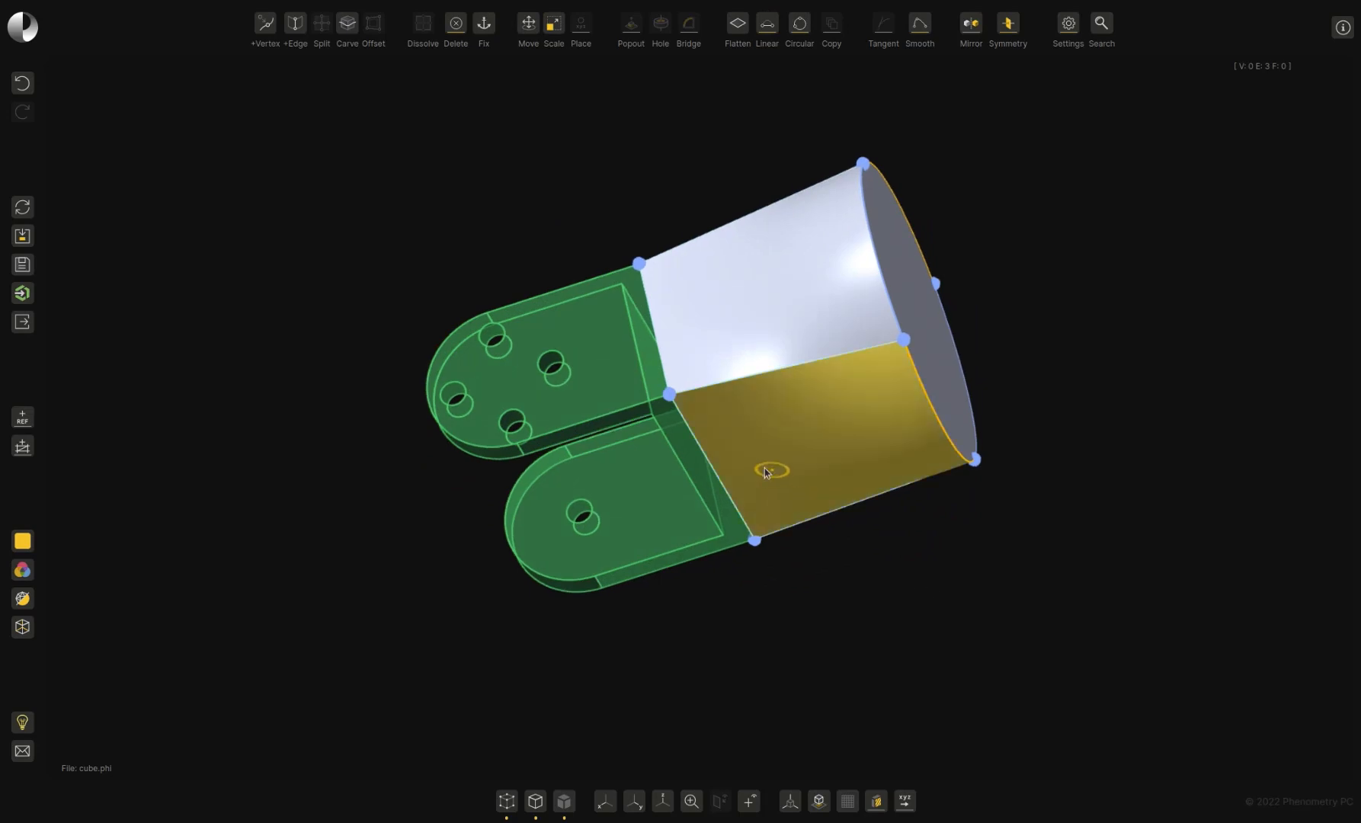
key(shift+v)
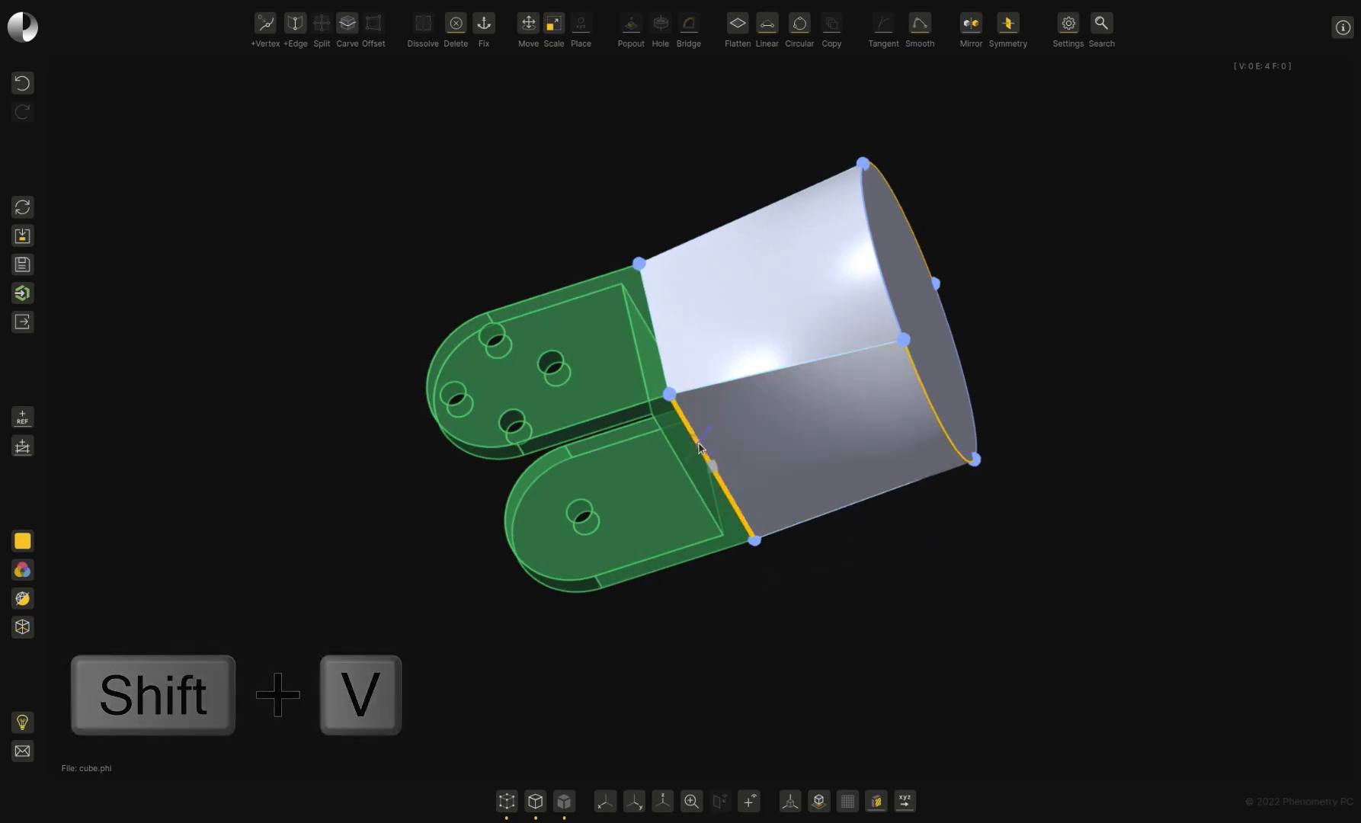
key(shift+v)
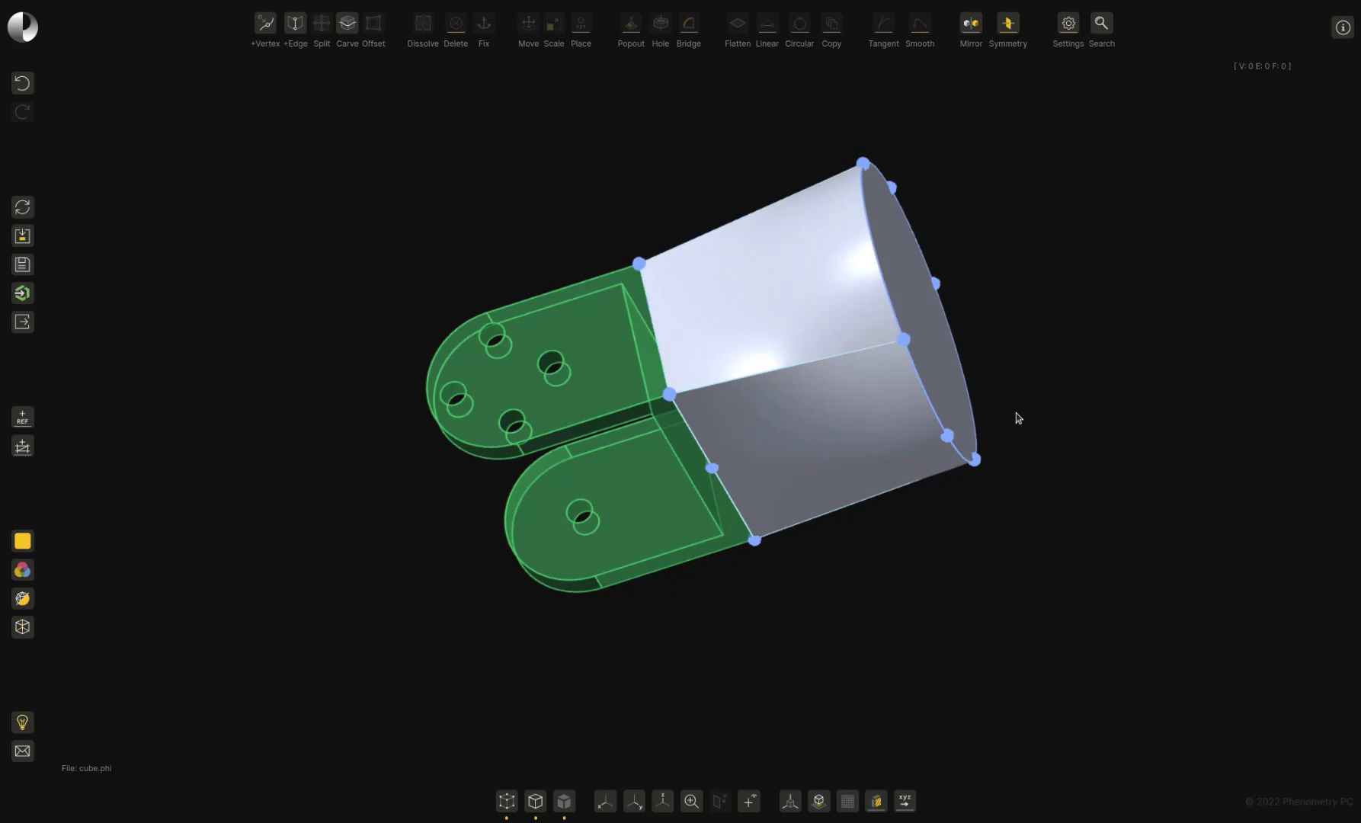
Connect the midpoint vertices with edges that split the body and its circular face down the middle
middle_drag(1016, 413, 992, 429)
click(712, 470)
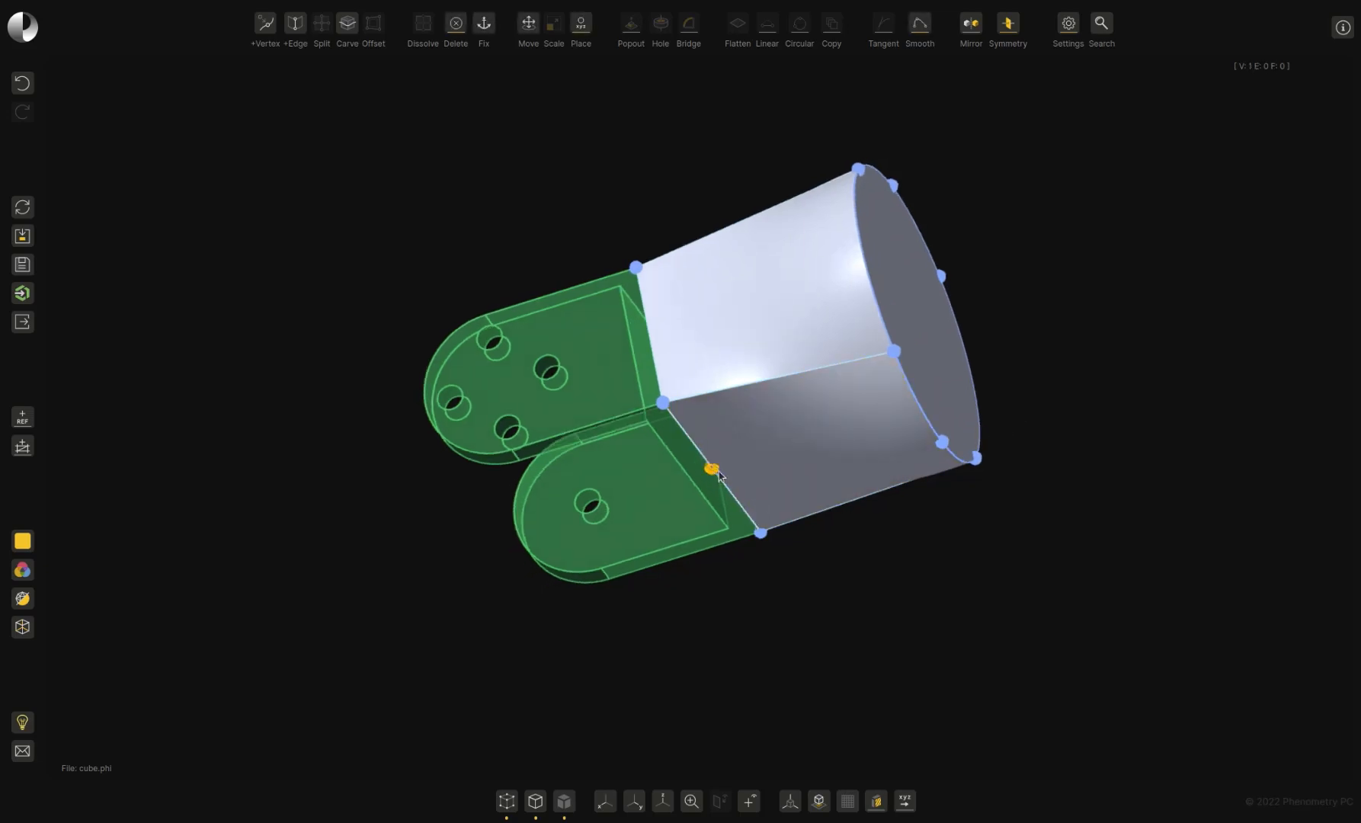
click(943, 443)
key(shift+e)
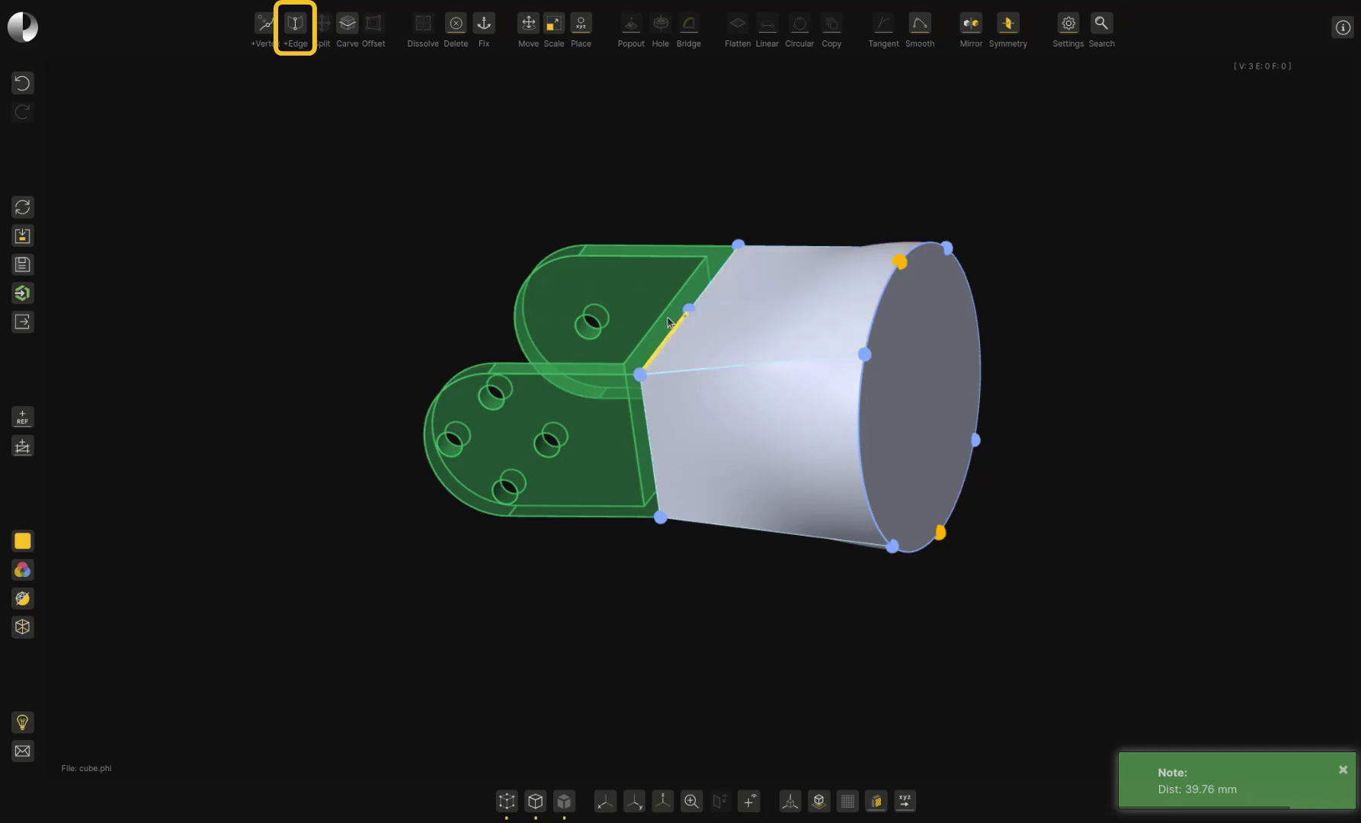
key(e)
Draw an edge across the upper part of the circular face and two edges from its lower vertices to the centre line
middle_drag(768, 672, 681, 665)
scroll(714, 528, up, 5)
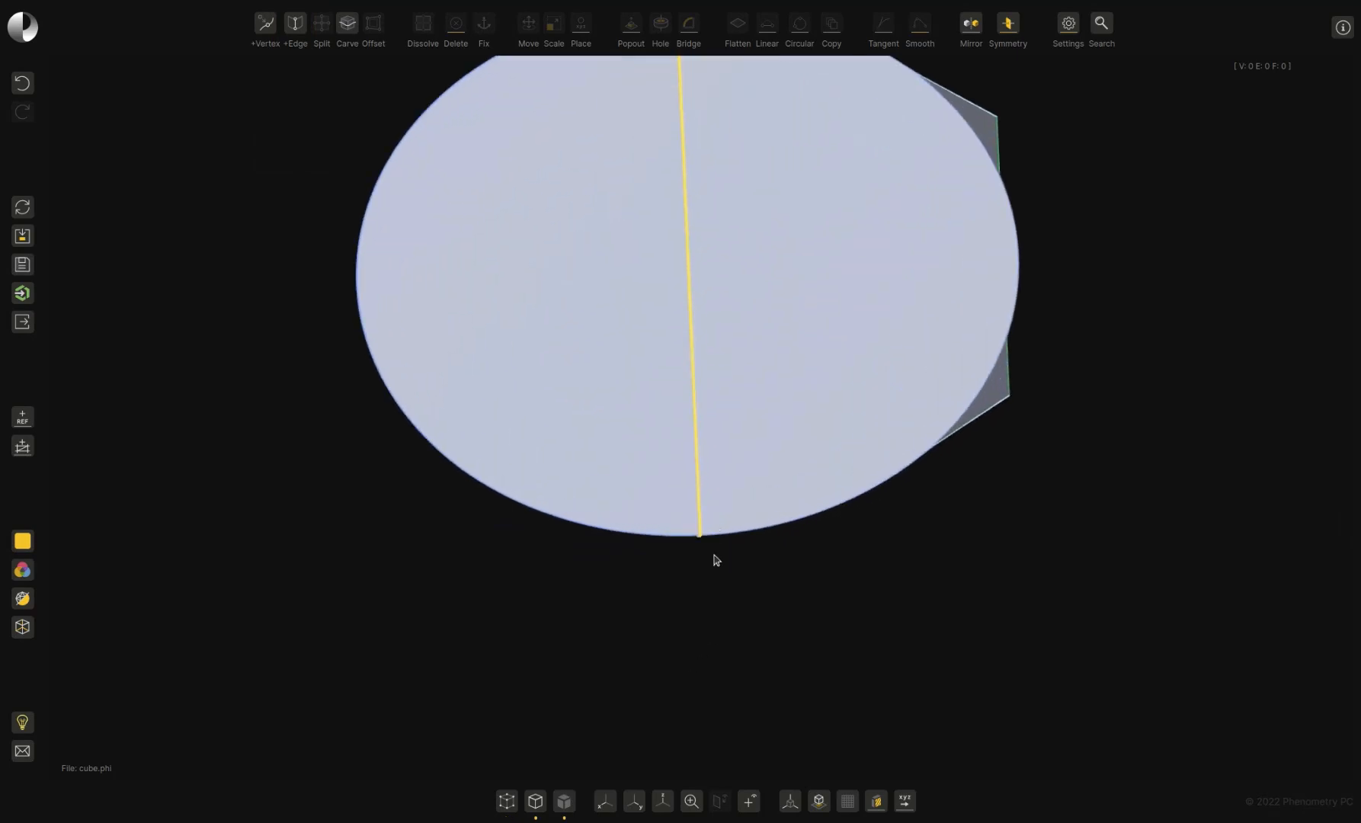
middle_drag(839, 636, 888, 721)
key(e)
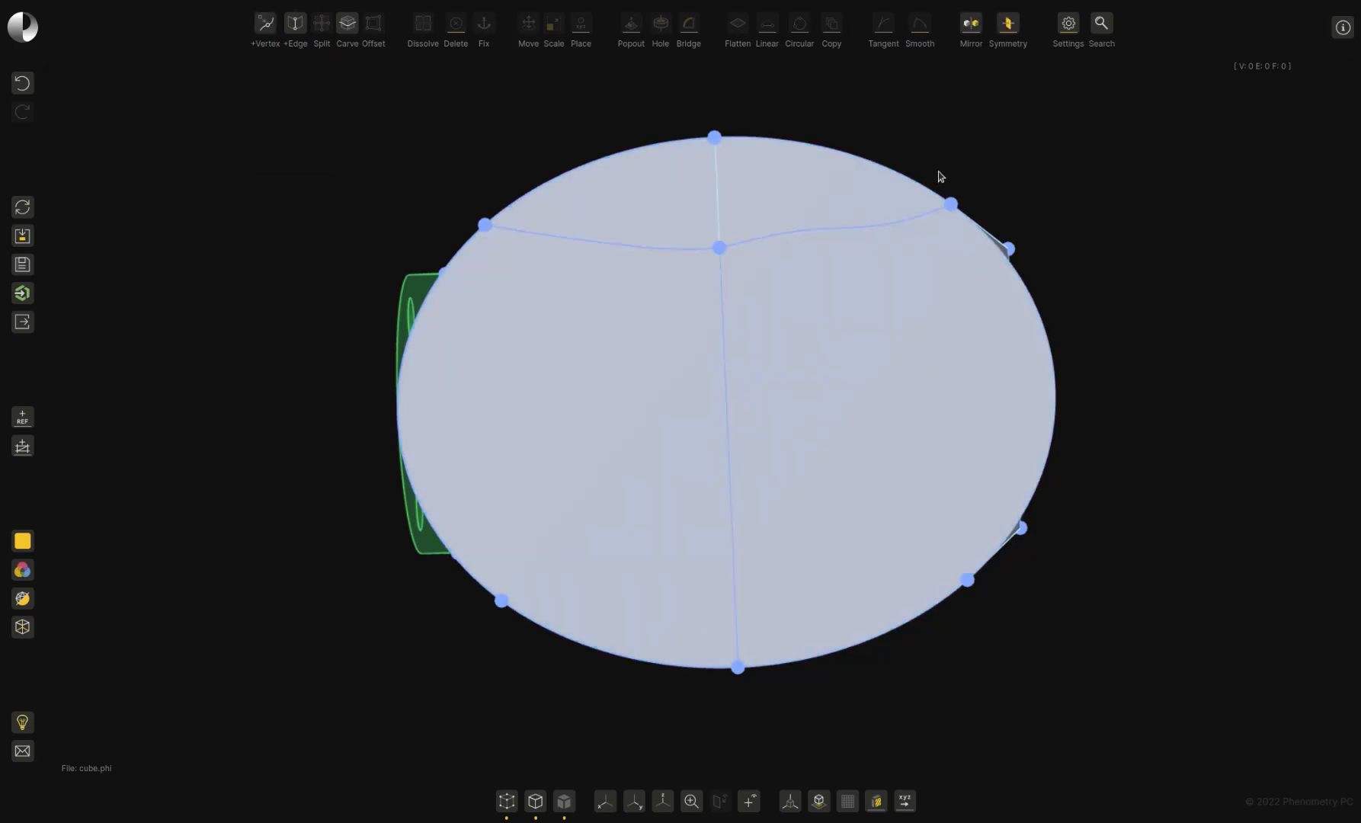
key(e)
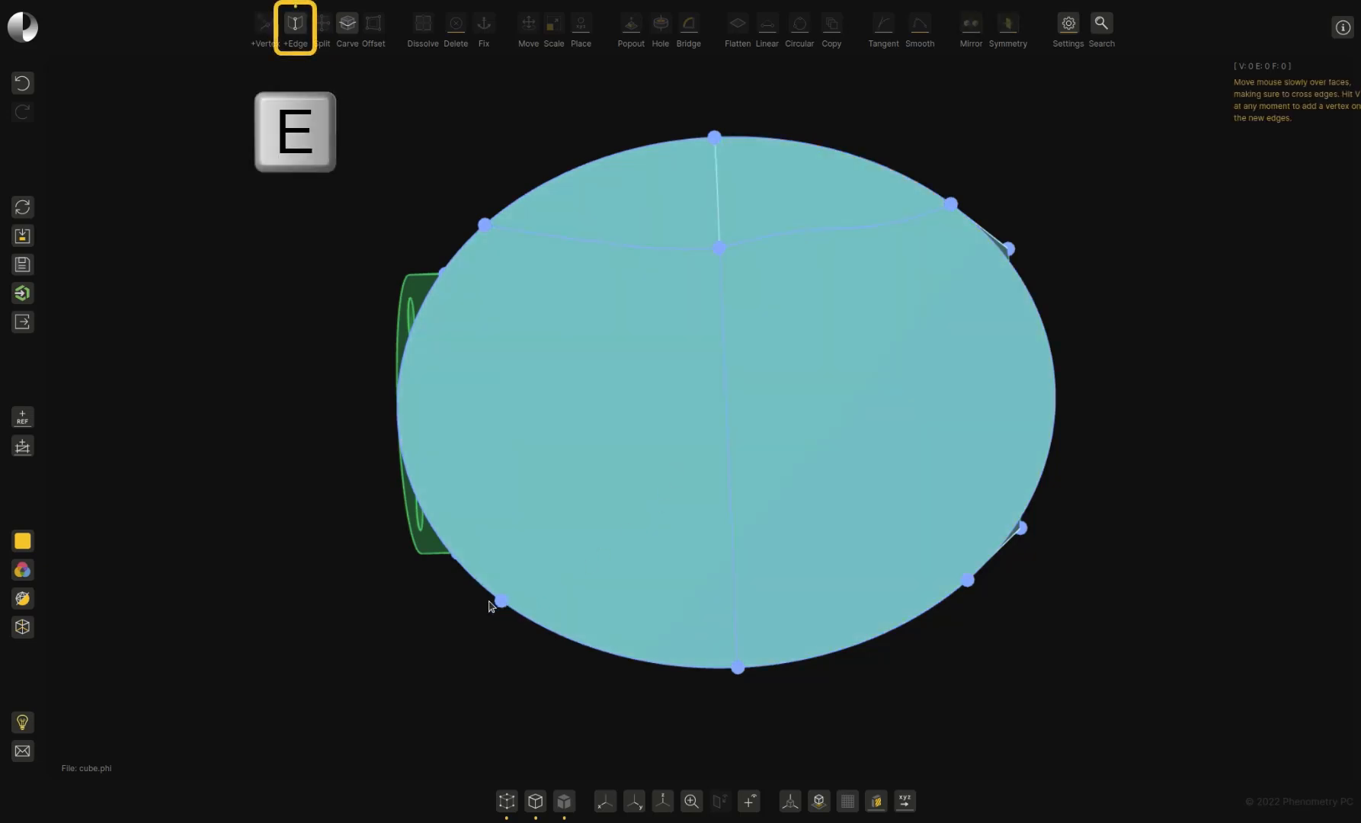
drag(496, 603, 659, 462)
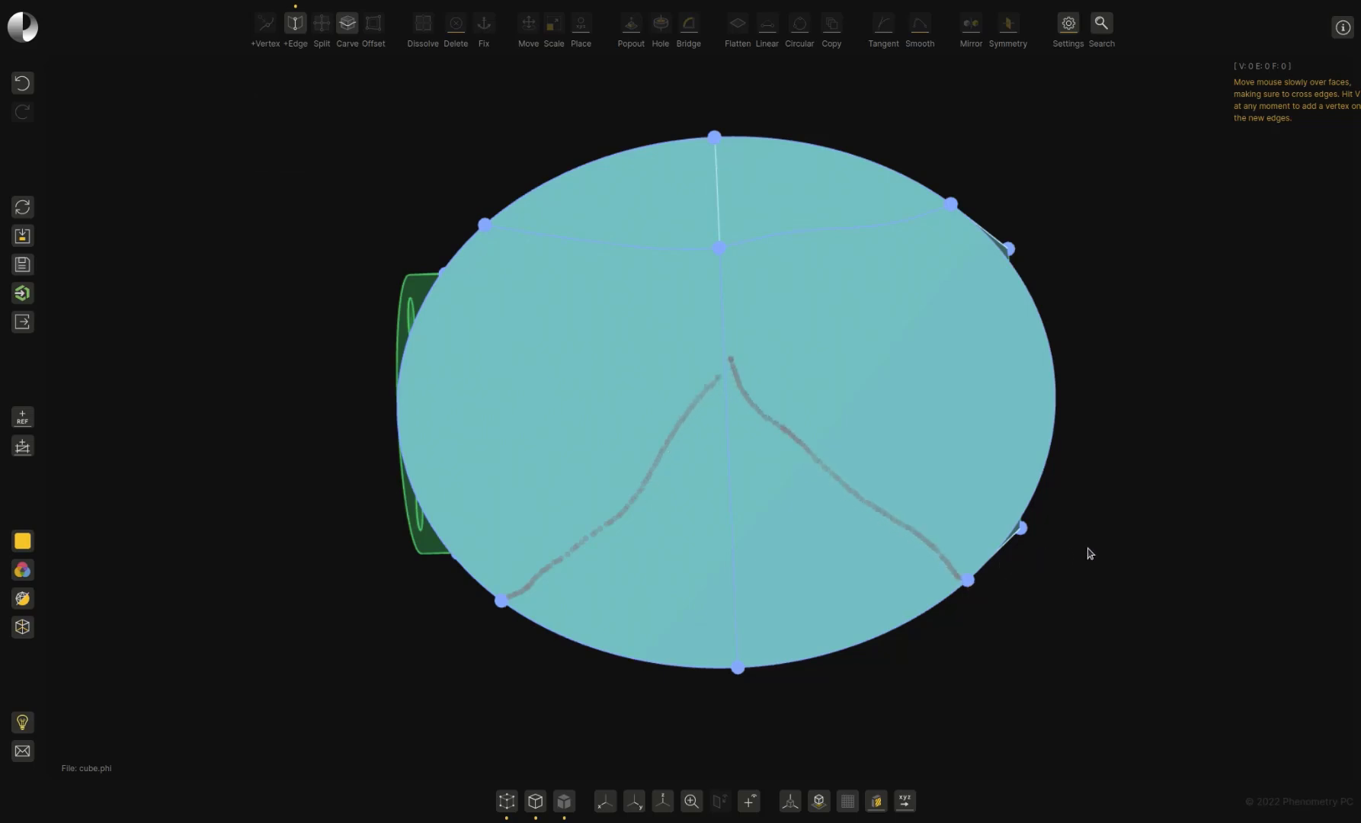
Smooth the two upper crossing edges into one curve and move it slightly down the end face
click(620, 243)
click(784, 233)
key(u)
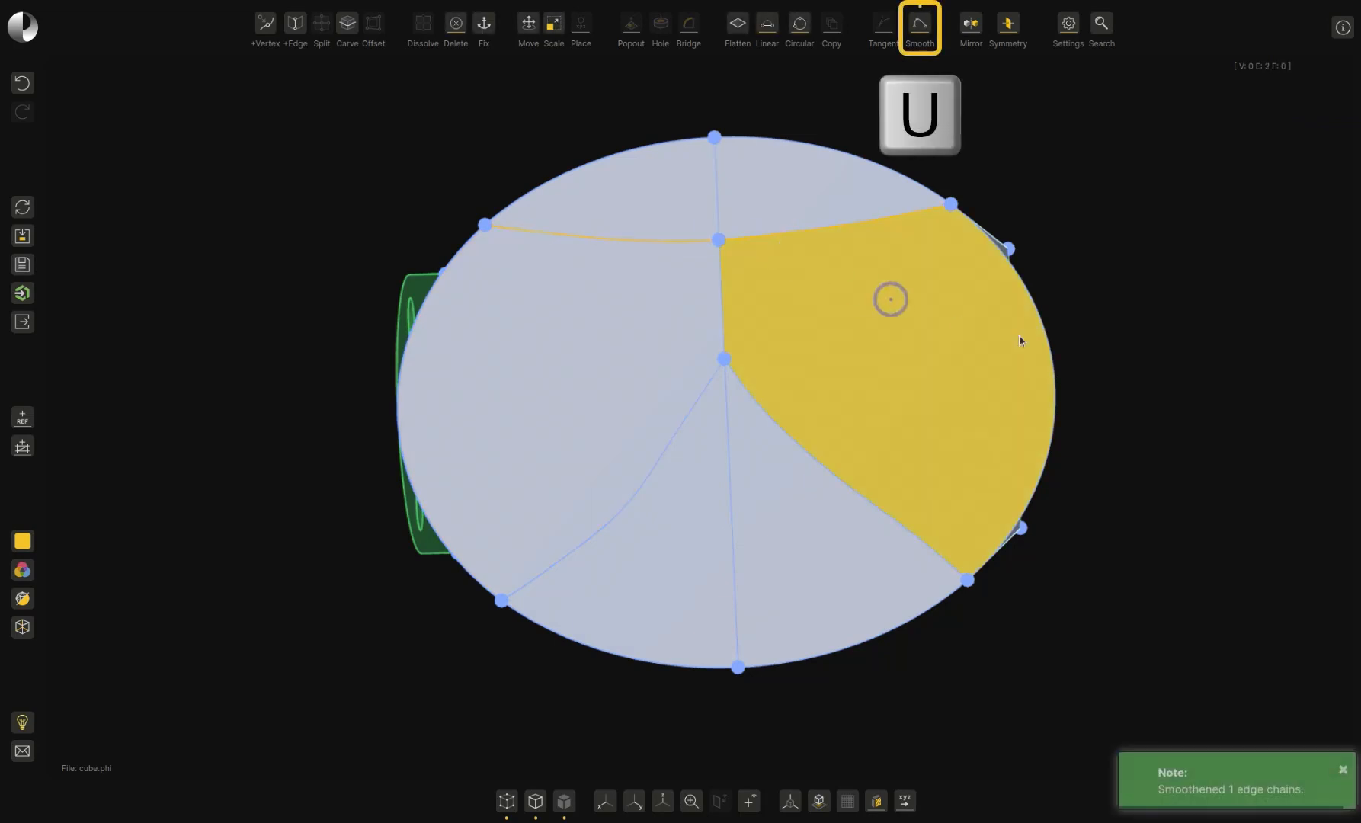
key(m)
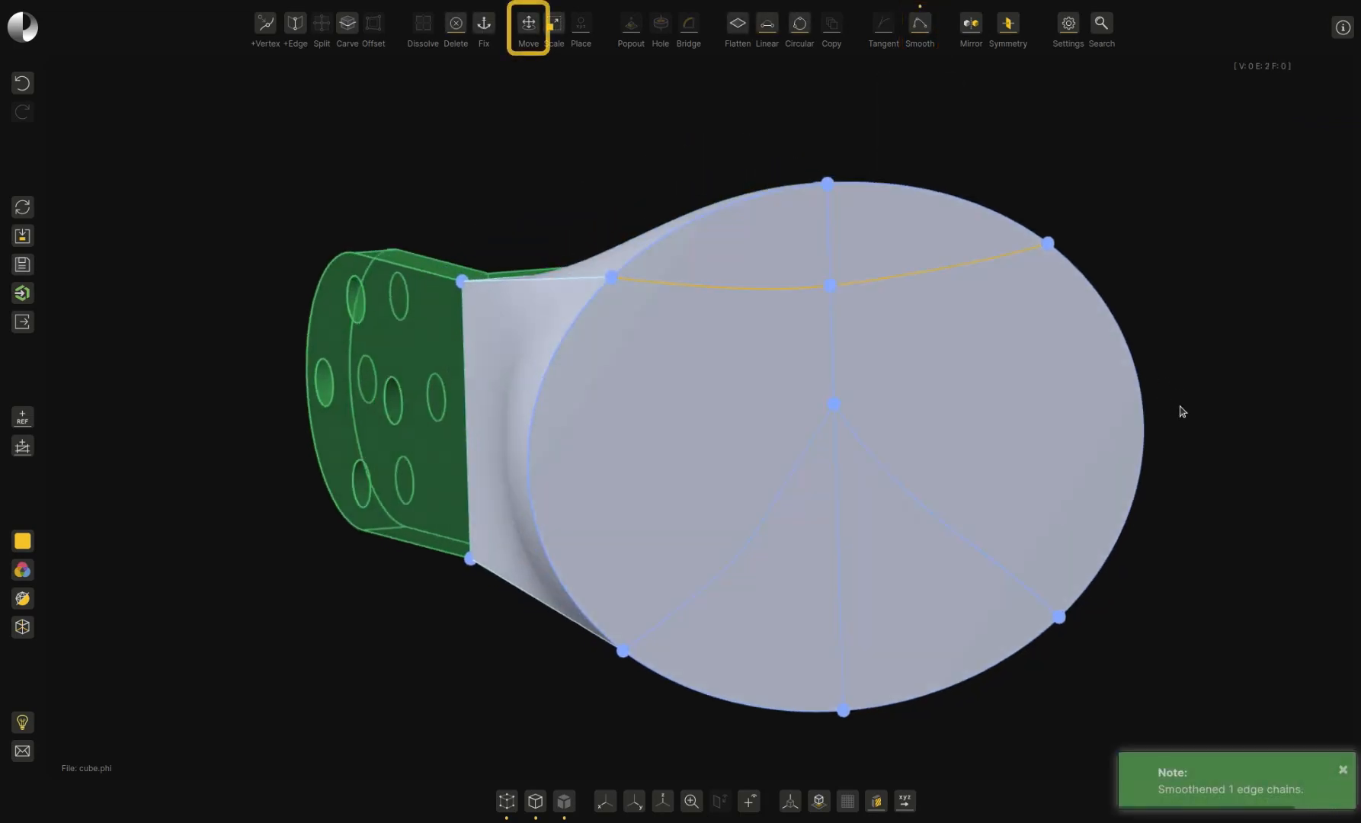
key(m)
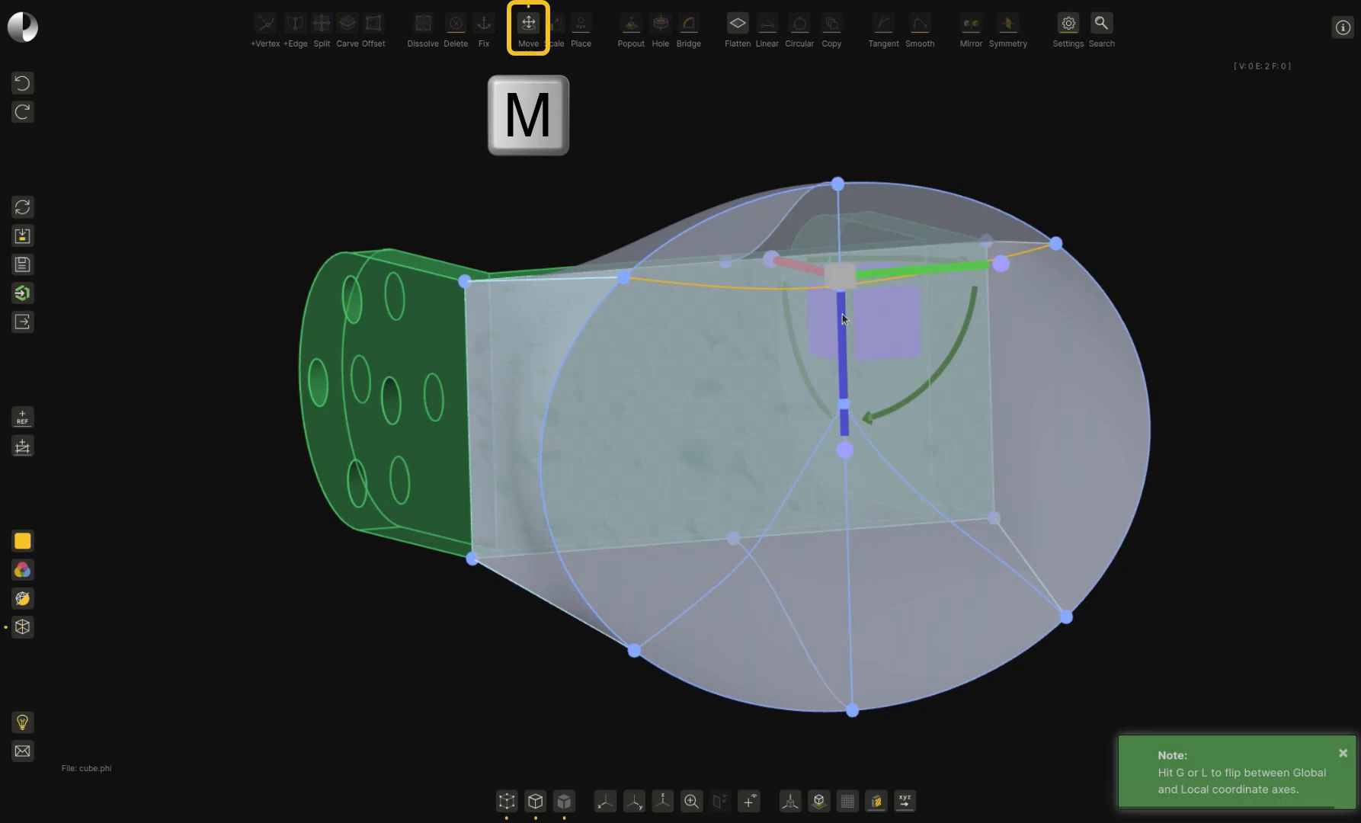
drag(842, 312, 835, 340)
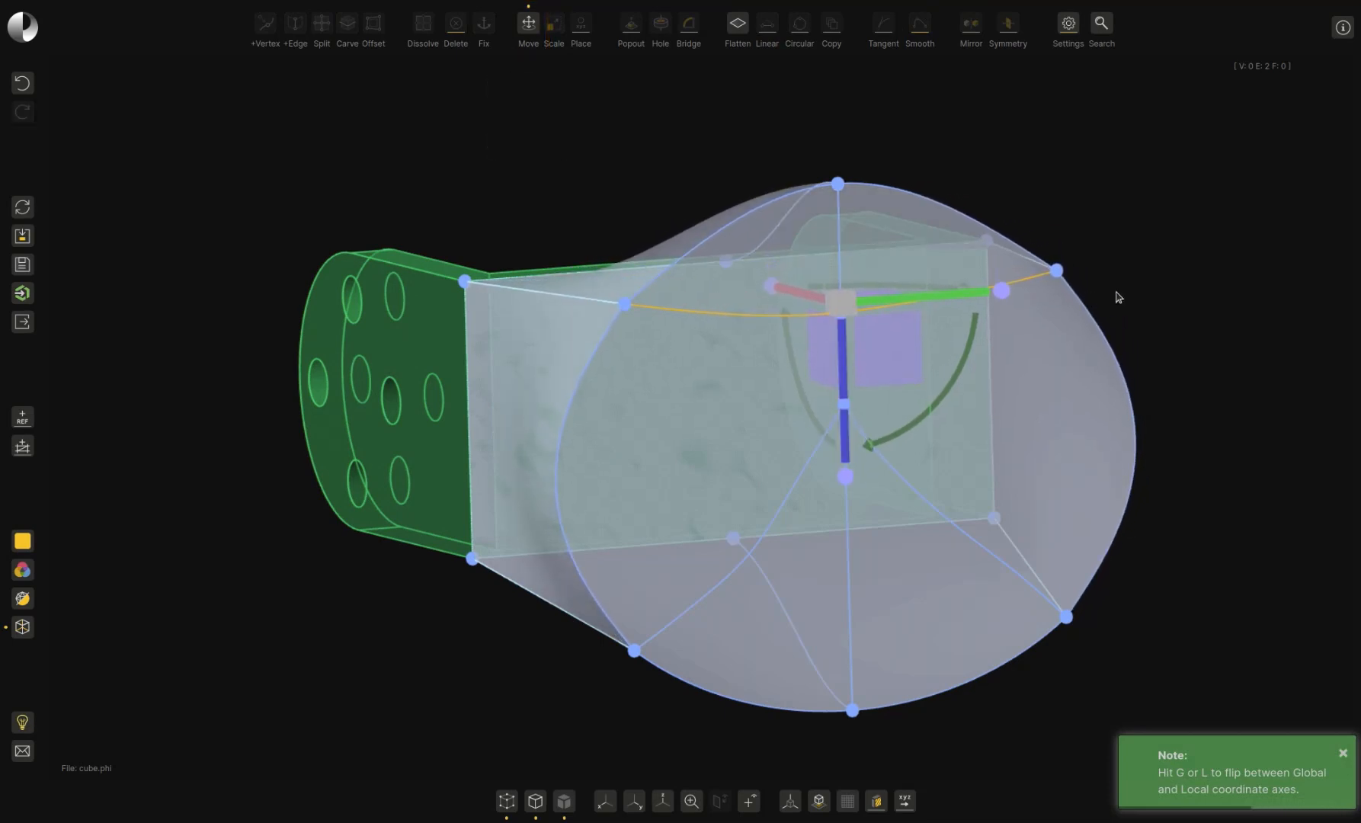
click(1172, 302)
drag(1172, 303, 1165, 314)
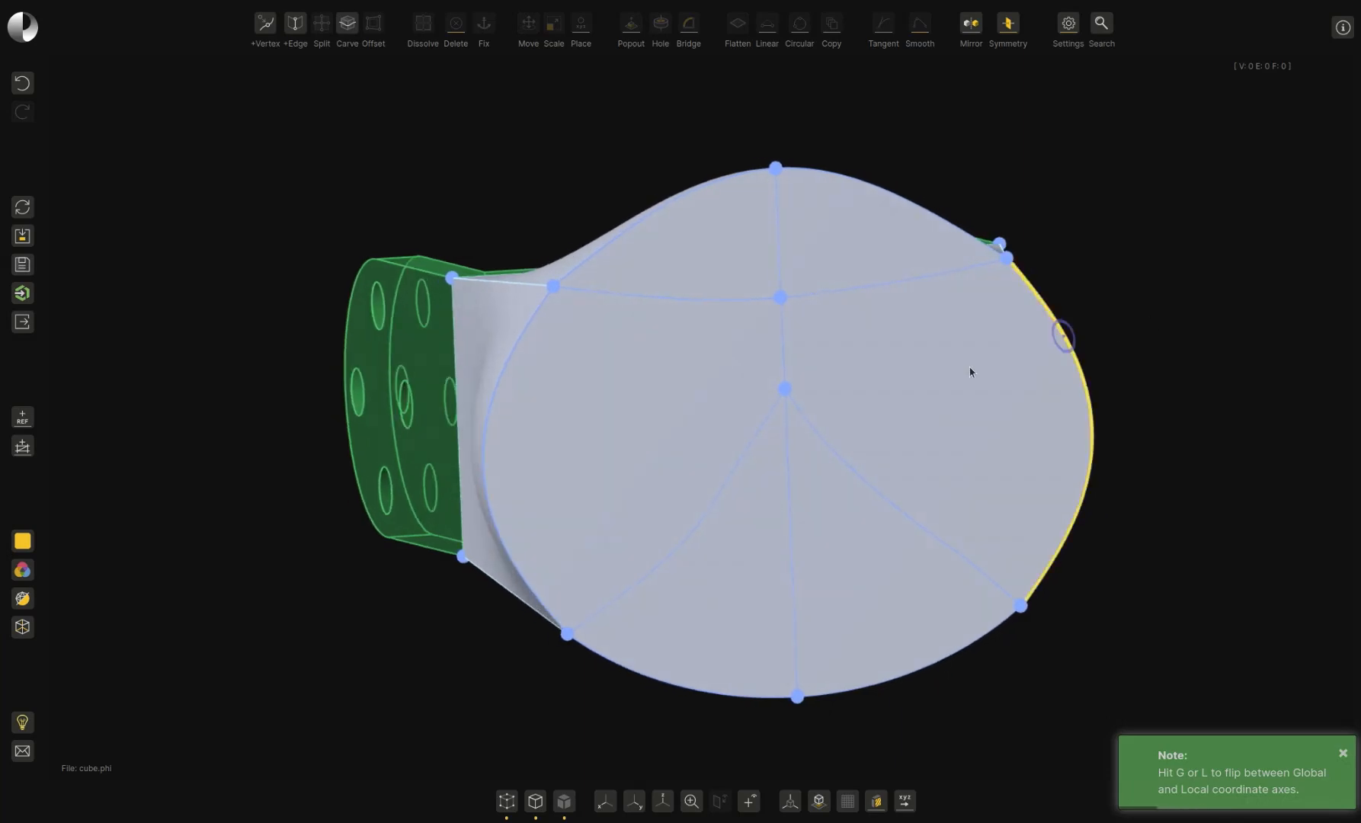
Delete the centre edge segment below the point where the two lower diagonal edges meet
click(789, 504)
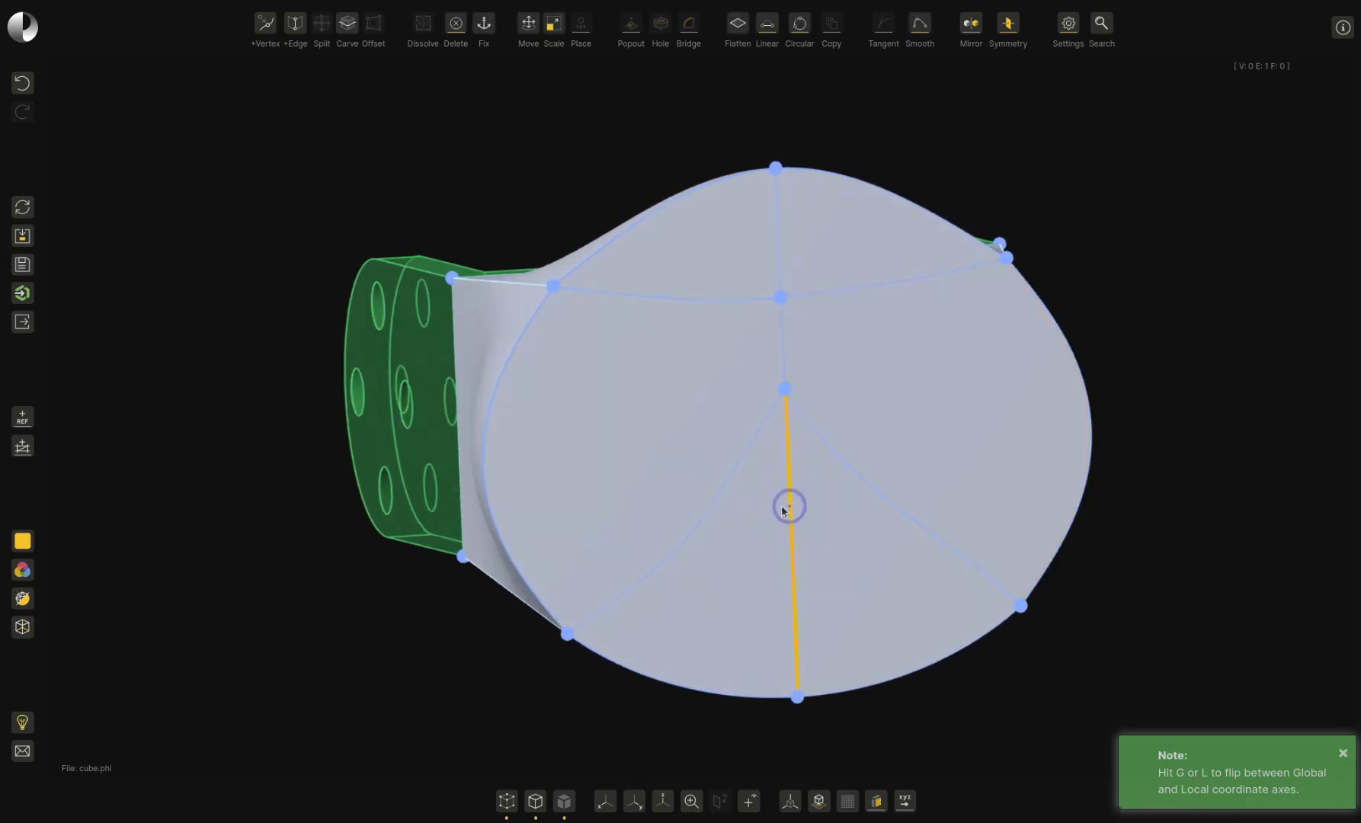
click(1191, 378)
Pull the vertex where the upper curve crosses the centre edge outward from the end face
drag(246, 550, 280, 560)
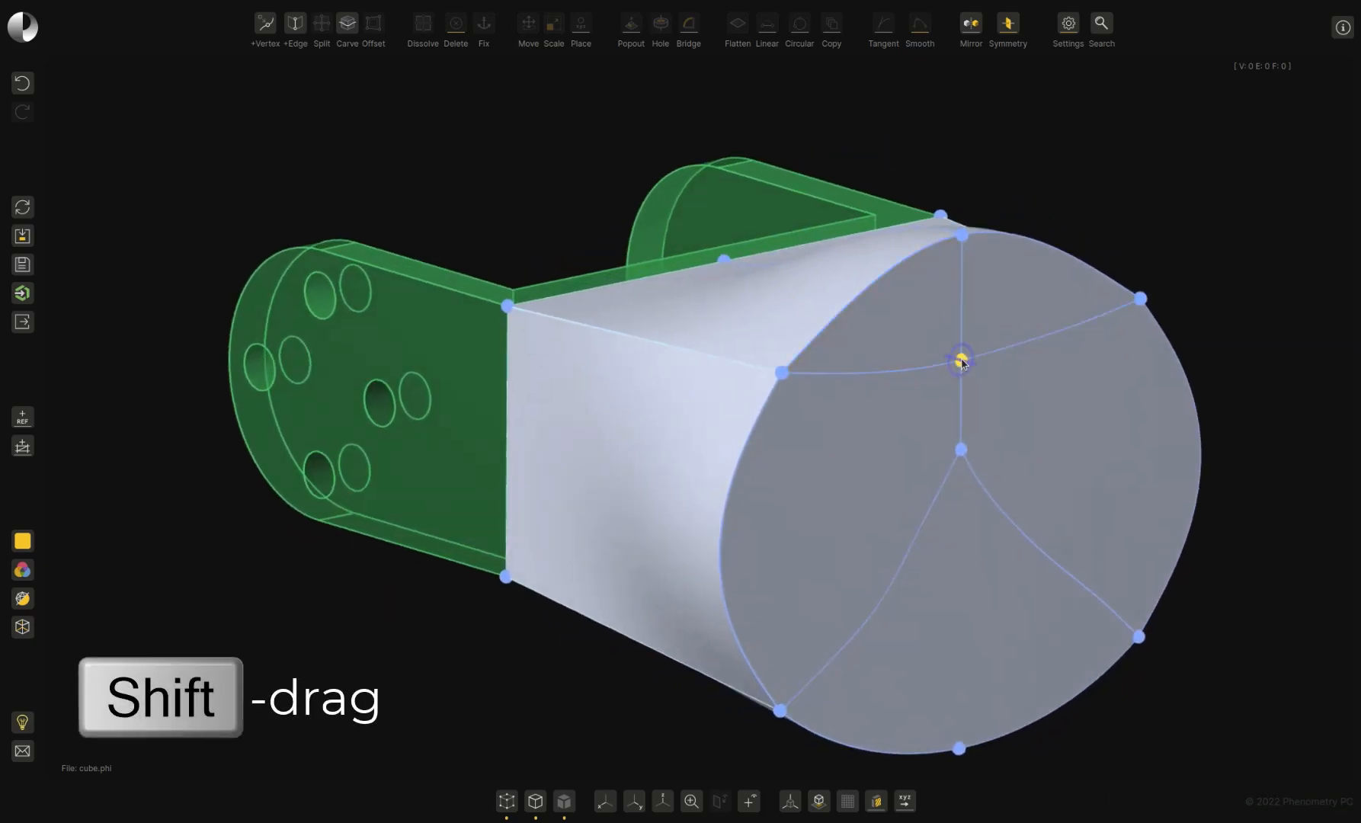
shift+drag(961, 361, 999, 375)
mouse_move(1289, 543)
mouse_down()
mouse_move(1237, 535)
mouse_move(1275, 547)
mouse_up()
Fix all the body vertices that lie on the bracket's back plate
drag(551, 241, 629, 354)
click(657, 369)
key(x)
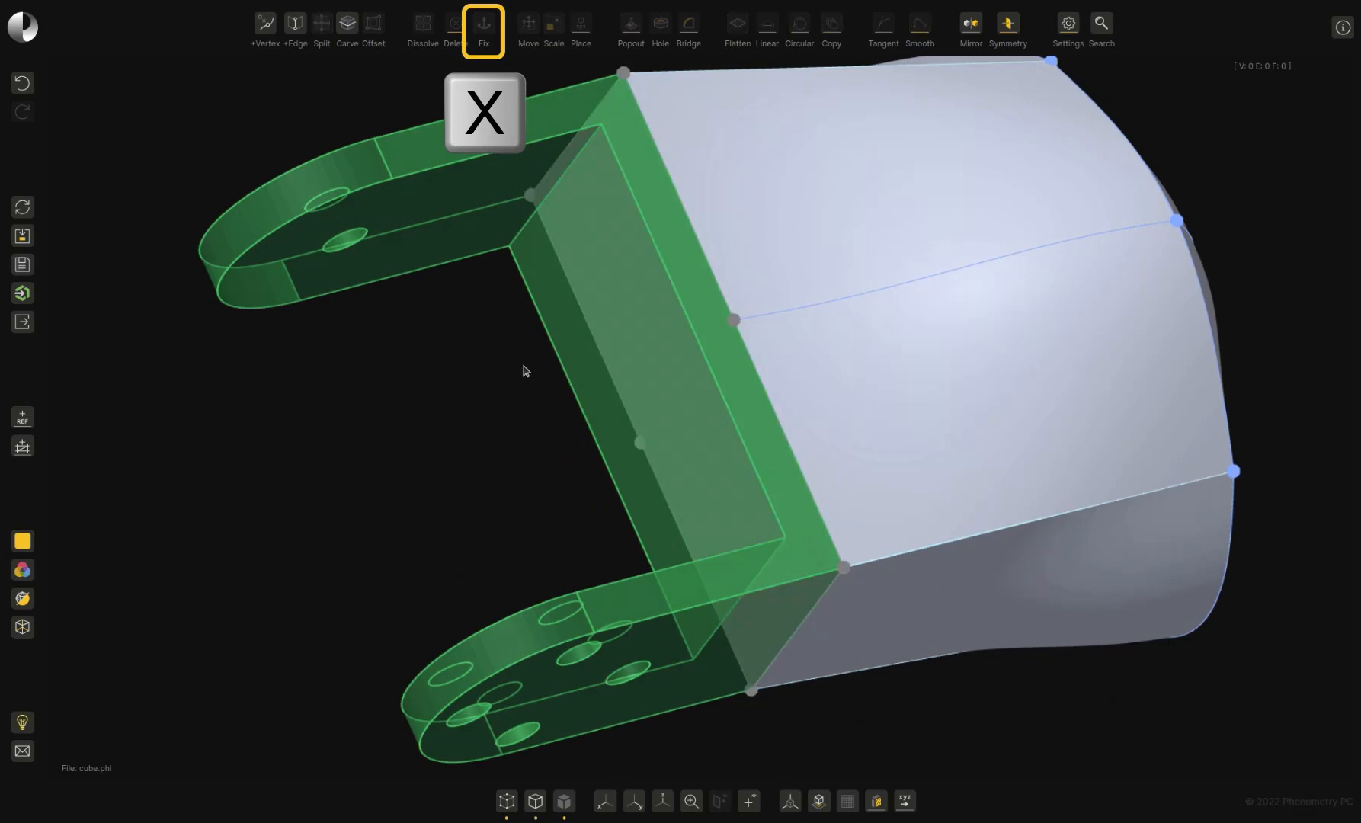
drag(906, 696, 818, 688)
drag(1157, 733, 1154, 739)
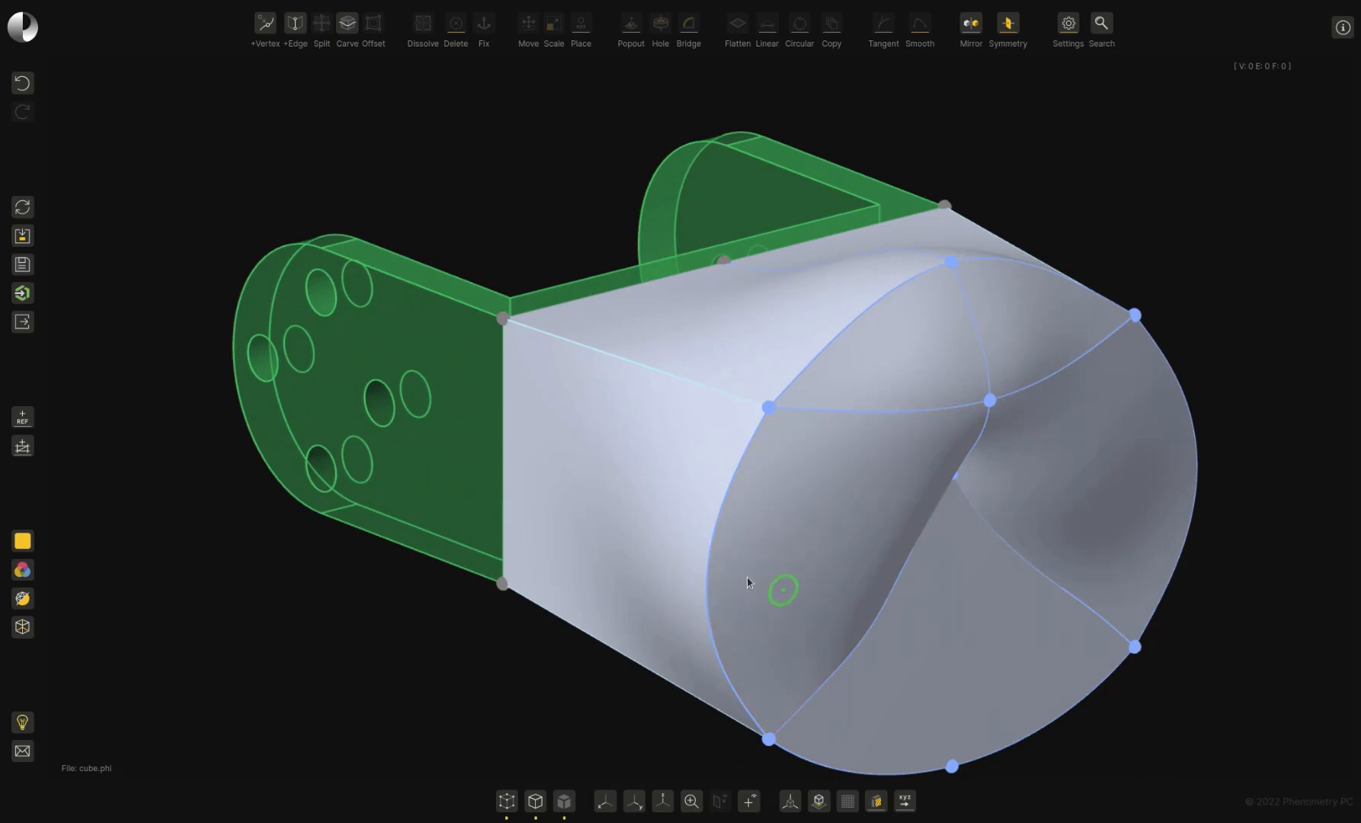
Smooth the upper edge chain that runs from the bracket around the end face and back
shift+click(722, 385)
mouse_move(1272, 627)
mouse_down()
mouse_move(1264, 642)
mouse_move(1262, 620)
mouse_up()
key(shift+u)
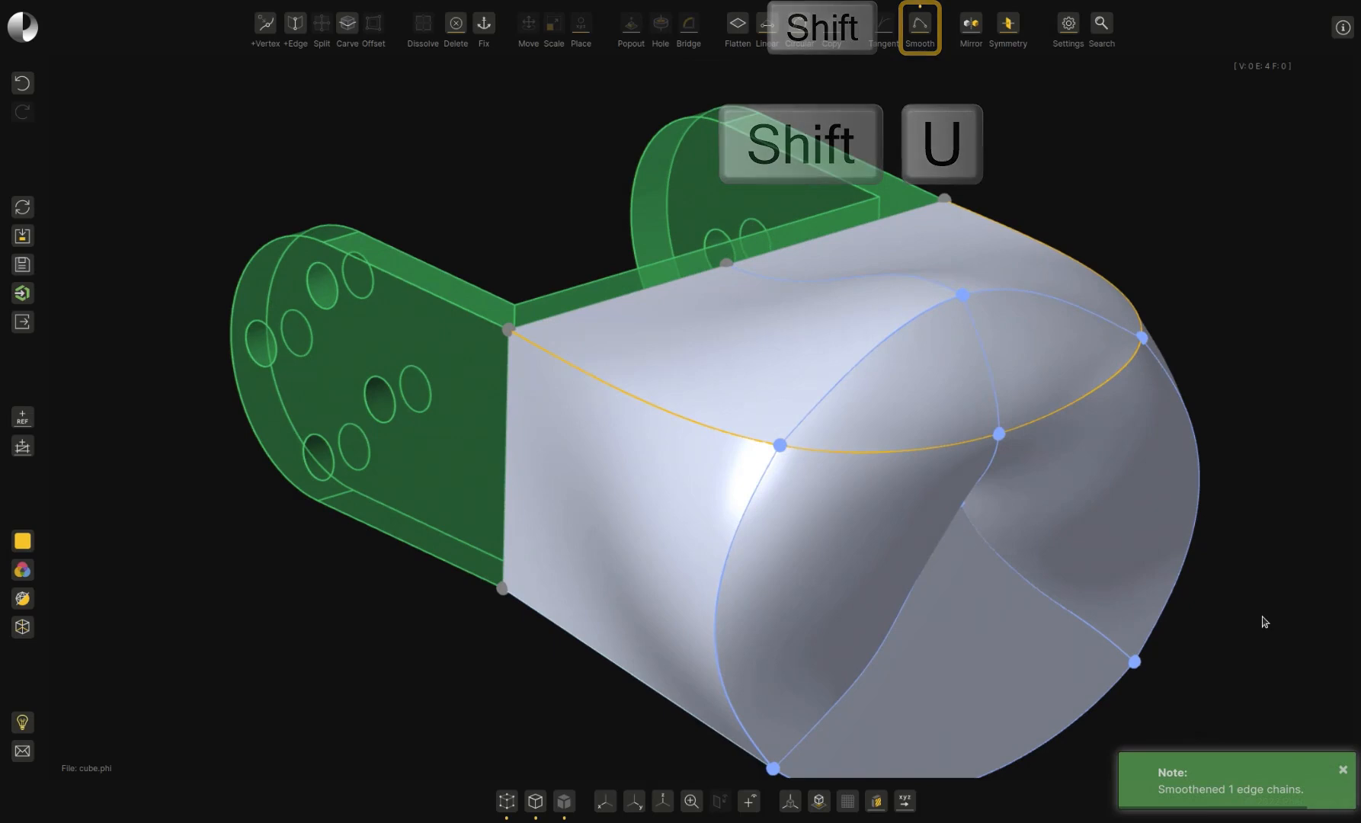
Smooth the edge loop that forms the rim of the end face
click(844, 436)
shift+click(826, 409)
drag(1155, 263, 1178, 232)
key(shift+u)
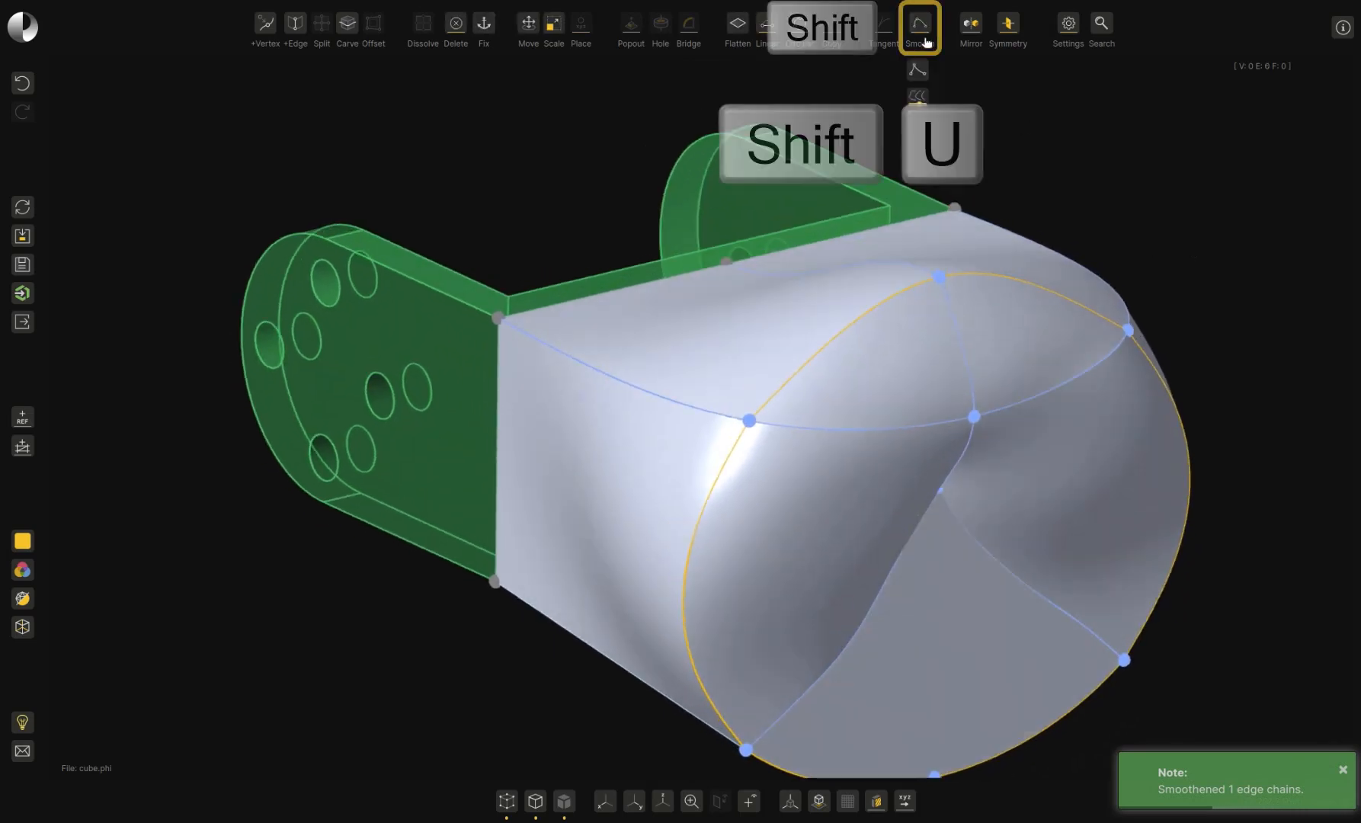
shift+click(924, 30)
mouse_move(1266, 500)
mouse_down()
mouse_move(1255, 490)
mouse_move(1287, 490)
mouse_move(1274, 504)
mouse_up()
click(1288, 492)
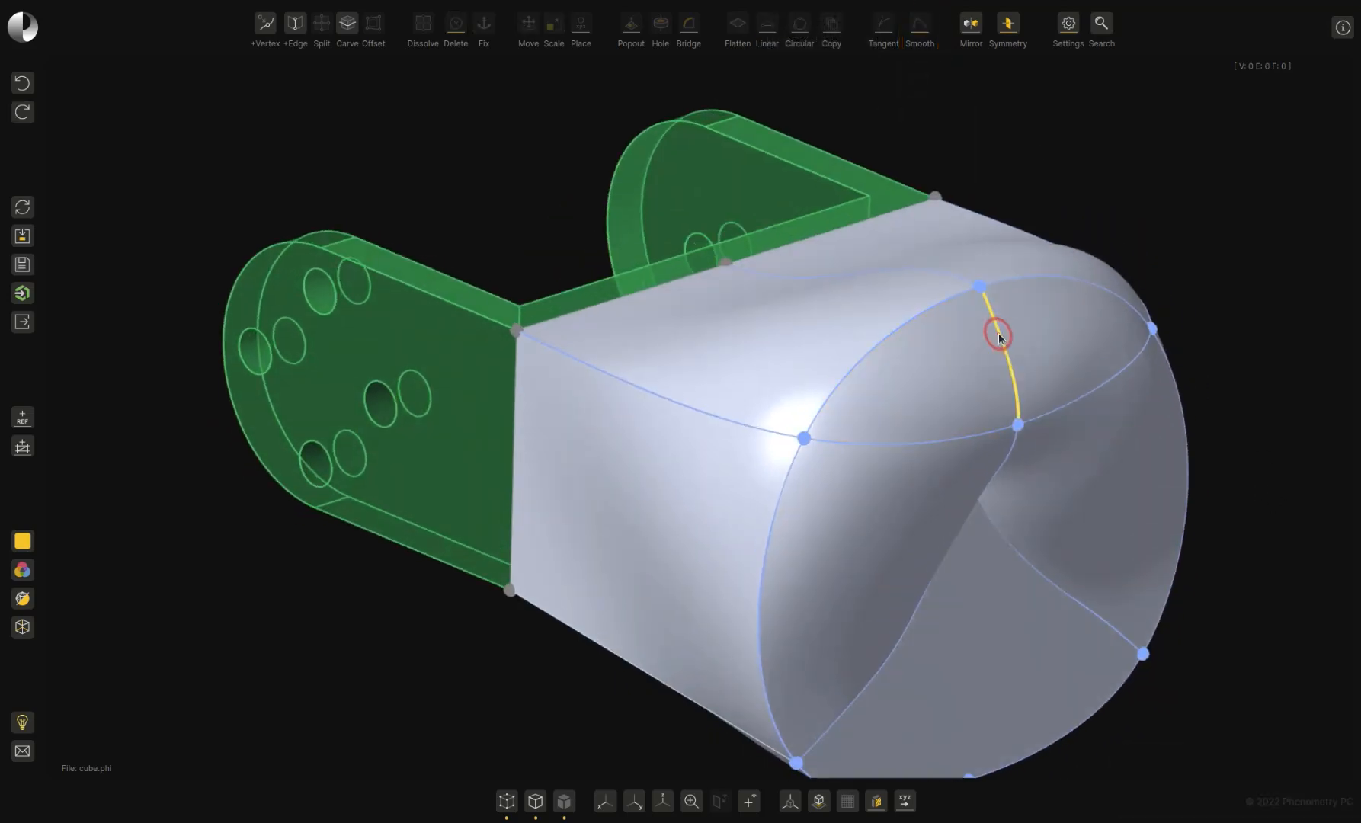
Smooth the centre edge chain that runs along the top of the head and down the end face
double_click(1000, 337)
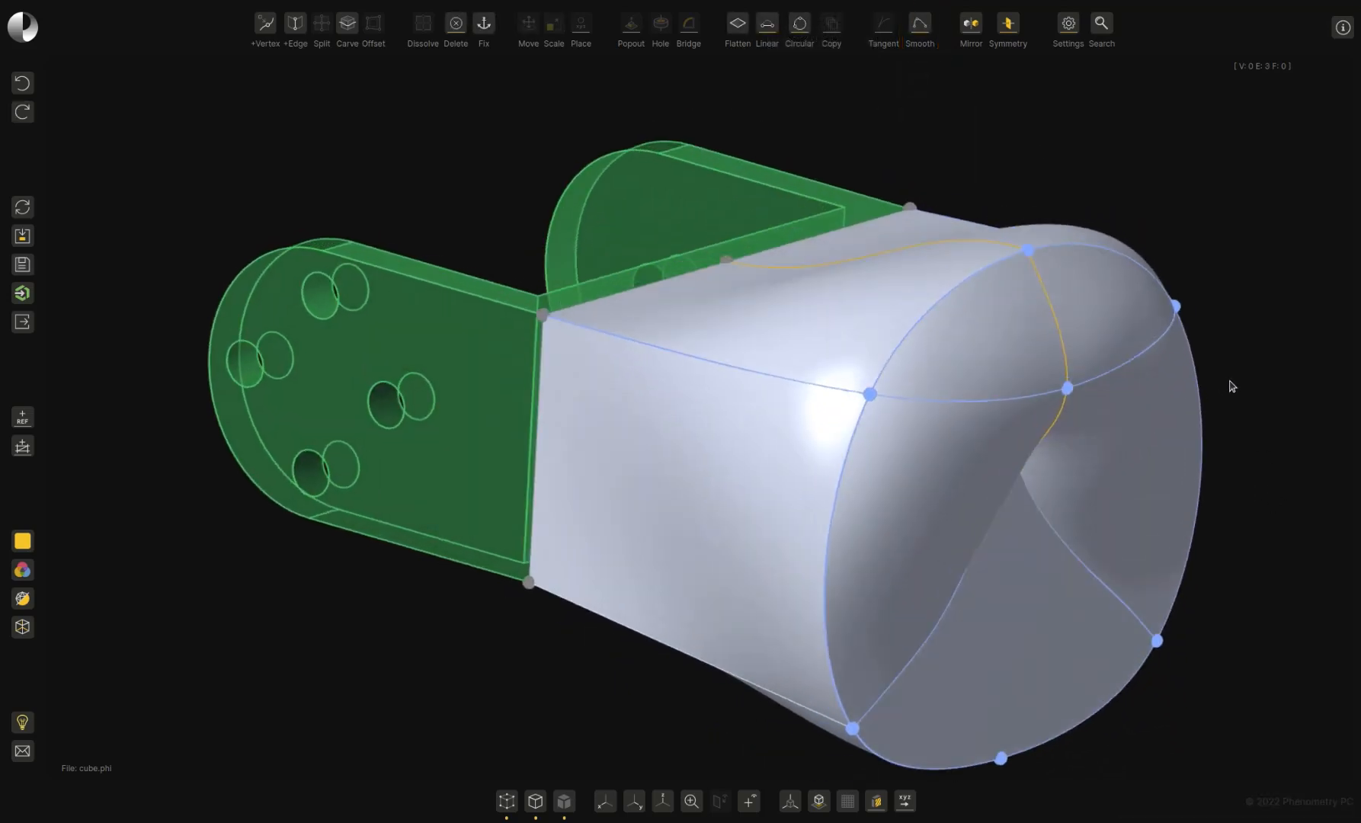
key(shift+u)
drag(1241, 415, 1154, 665)
Smooth the two lower edge chains that run from the end face's inner vertex through the lower corners to the bracket
double_click(839, 455)
key(shift+u)
click(1060, 475)
drag(1189, 603, 1119, 585)
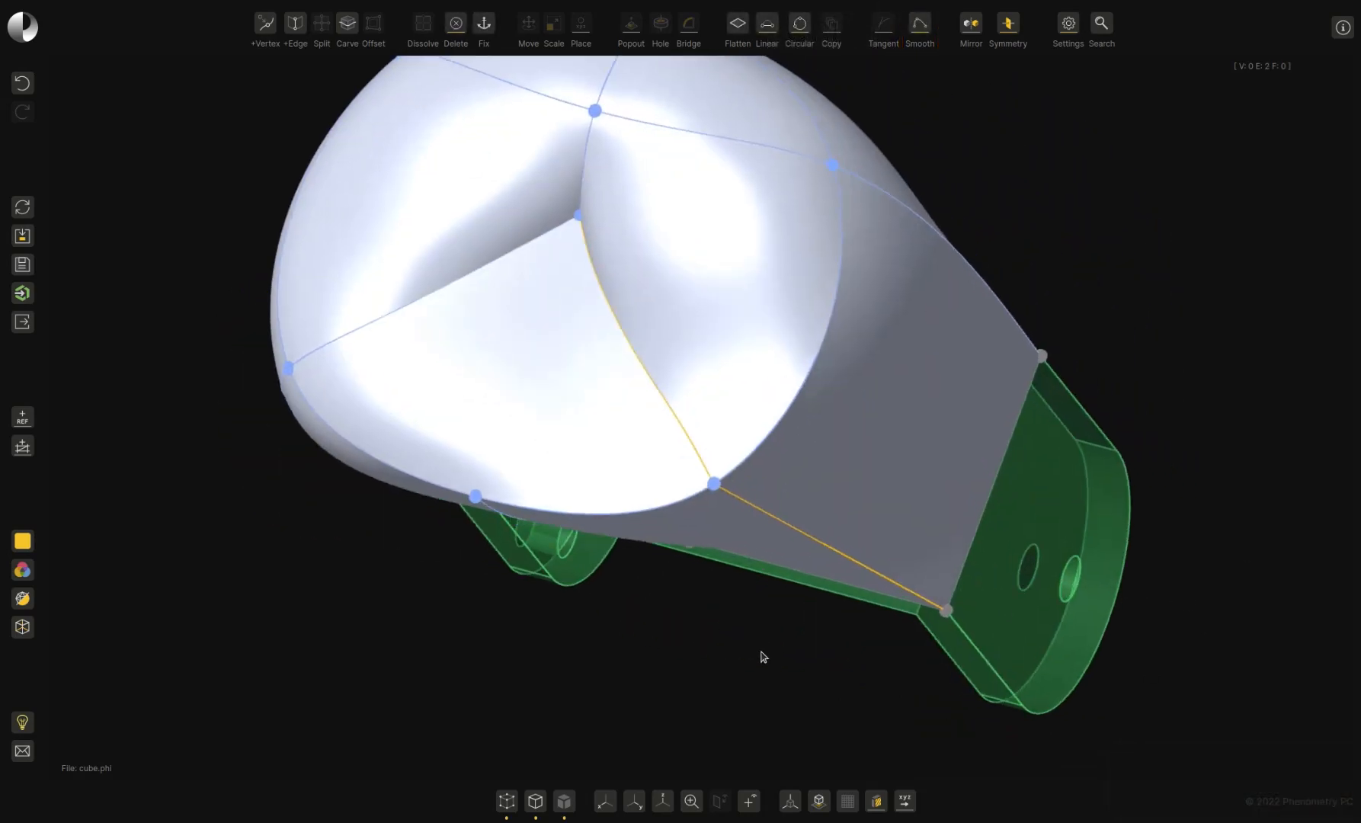
key(shift+u)
click(766, 662)
drag(750, 662, 834, 689)
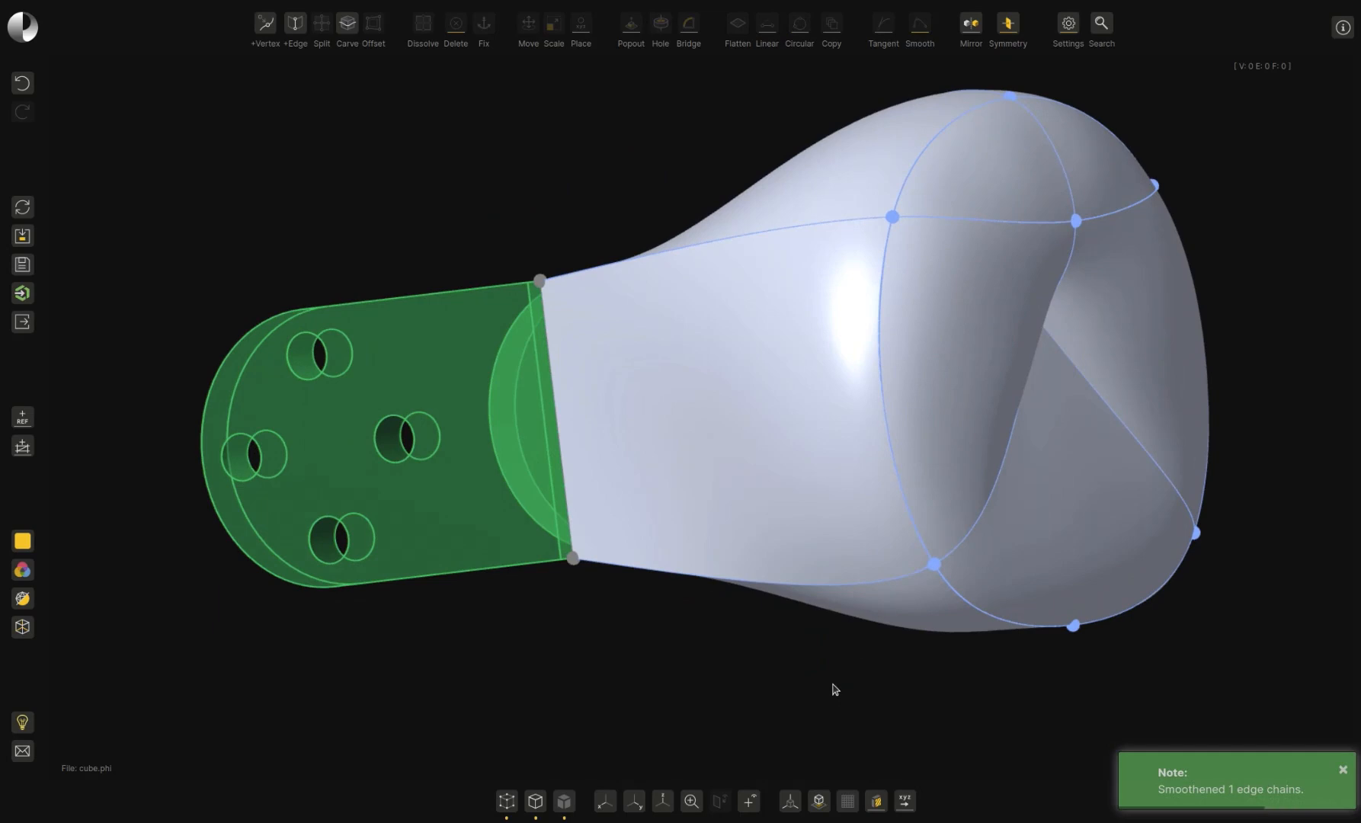
Carve a straight edge loop around the head between the bracket and the end-face rim, nearer the rim
drag(1055, 690, 1222, 637)
mouse_move(1302, 687)
mouse_down()
mouse_move(1213, 687)
mouse_move(1279, 694)
mouse_up()
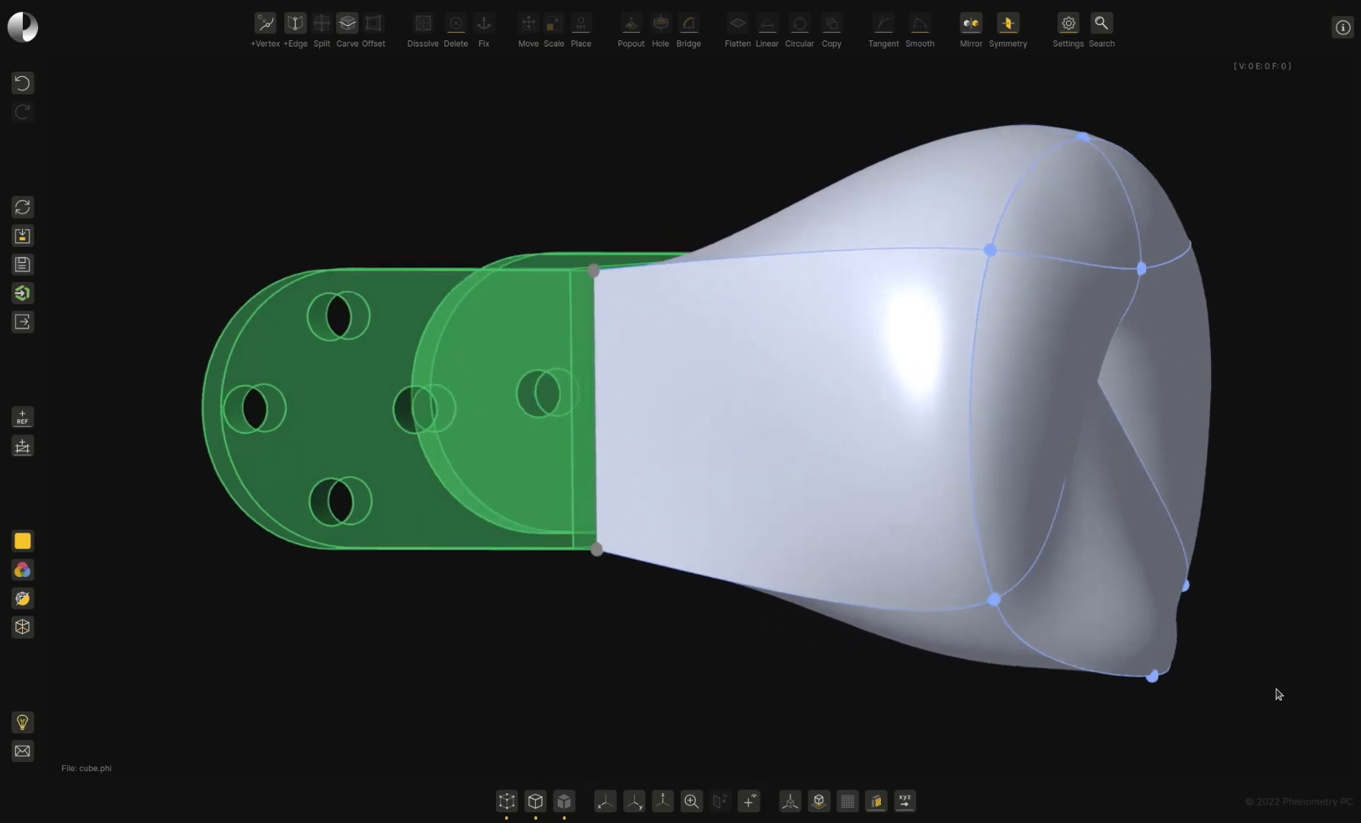
drag(480, 689, 511, 692)
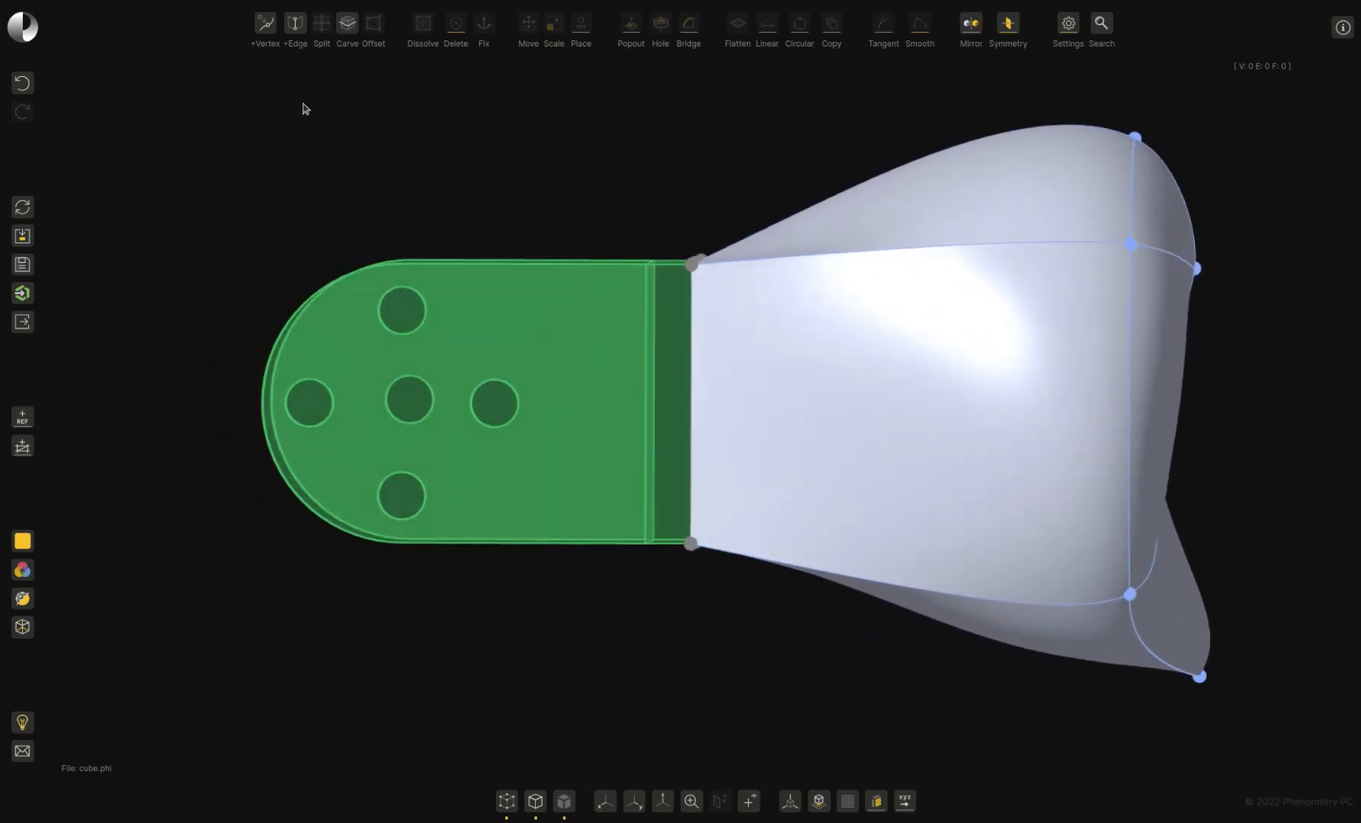
click(352, 29)
drag(1006, 143, 1007, 485)
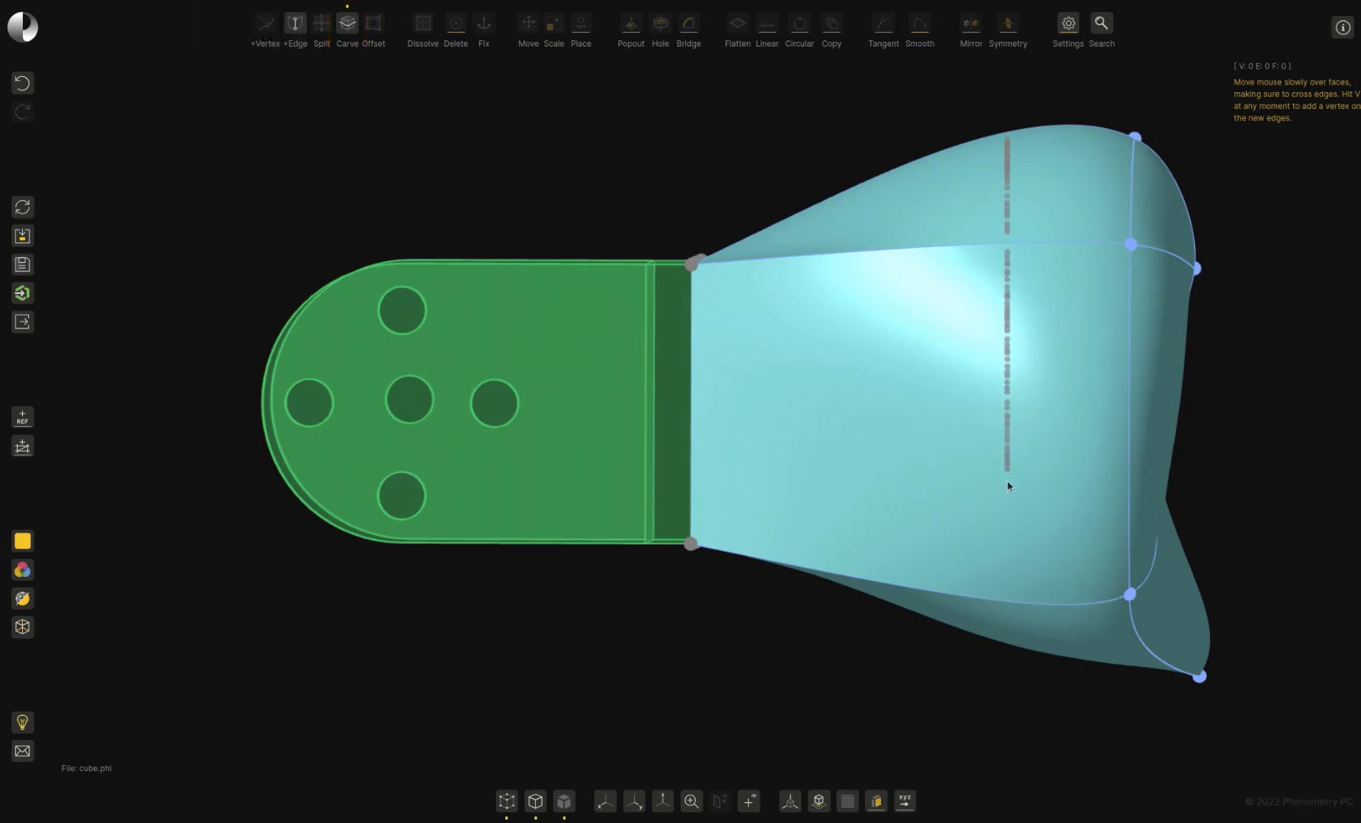
click(1023, 685)
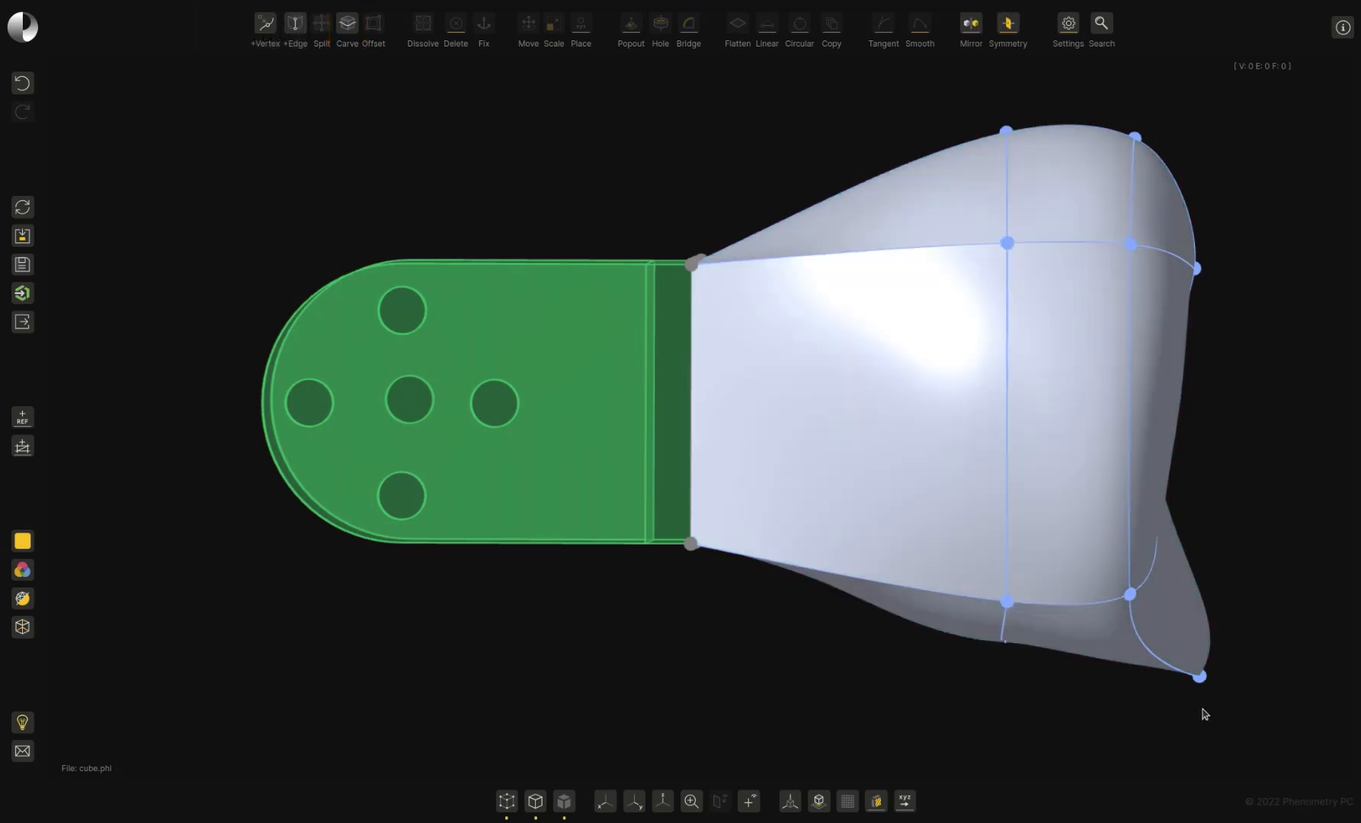
Smooth the newly carved six-edge loop around the head
middle_drag(1286, 524, 1244, 528)
middle_drag(671, 742, 664, 808)
double_click(724, 575)
scroll(888, 616, down, 5)
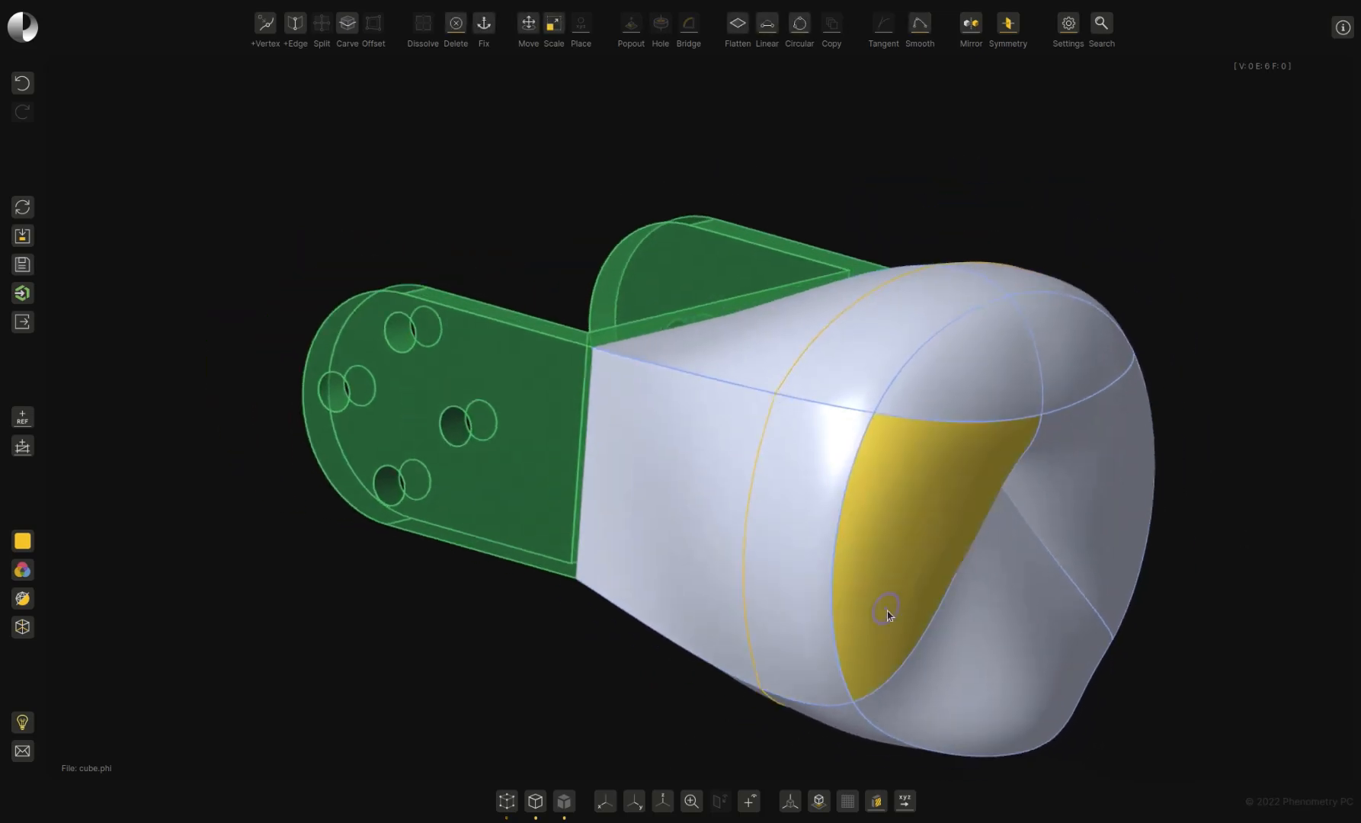
middle_drag(1165, 660, 1113, 595)
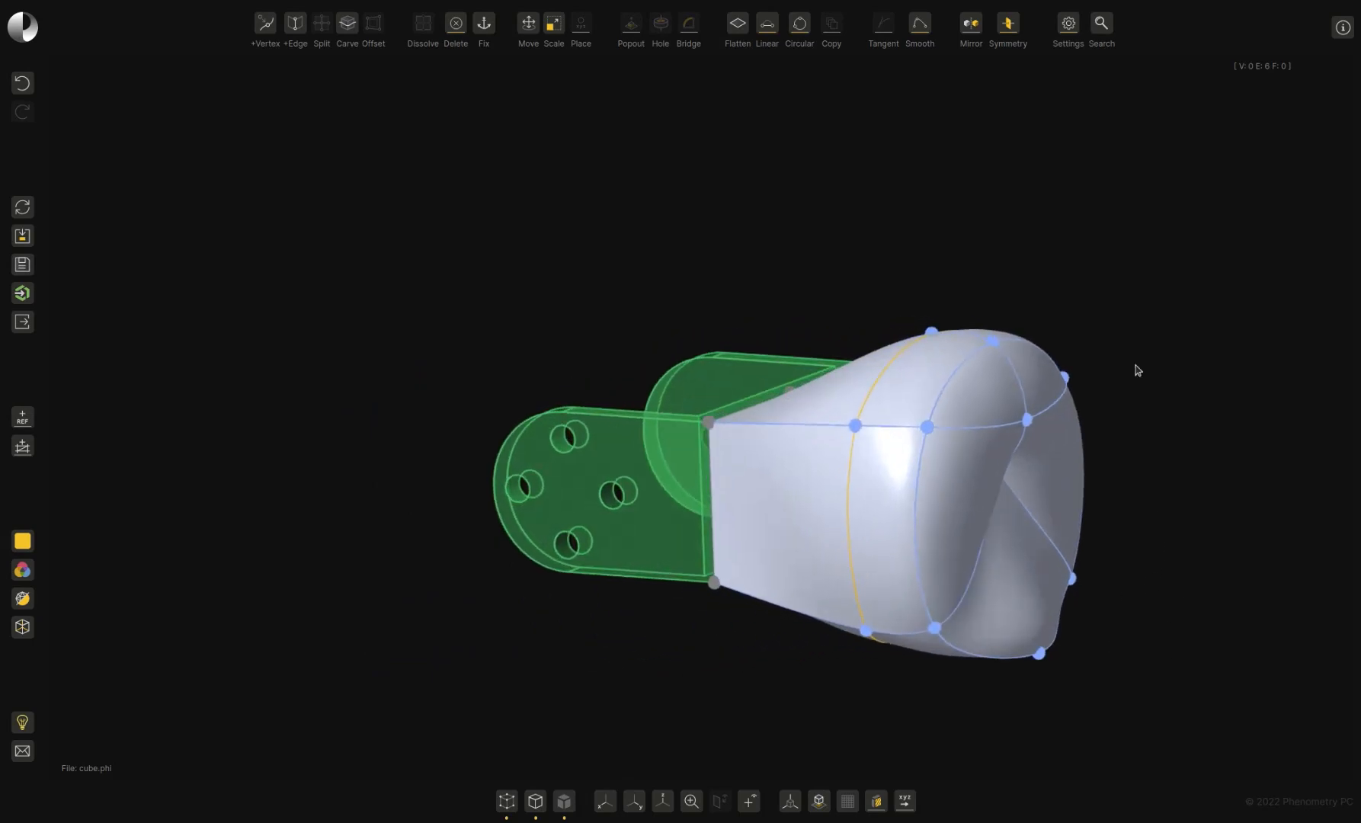
key(shift+u)
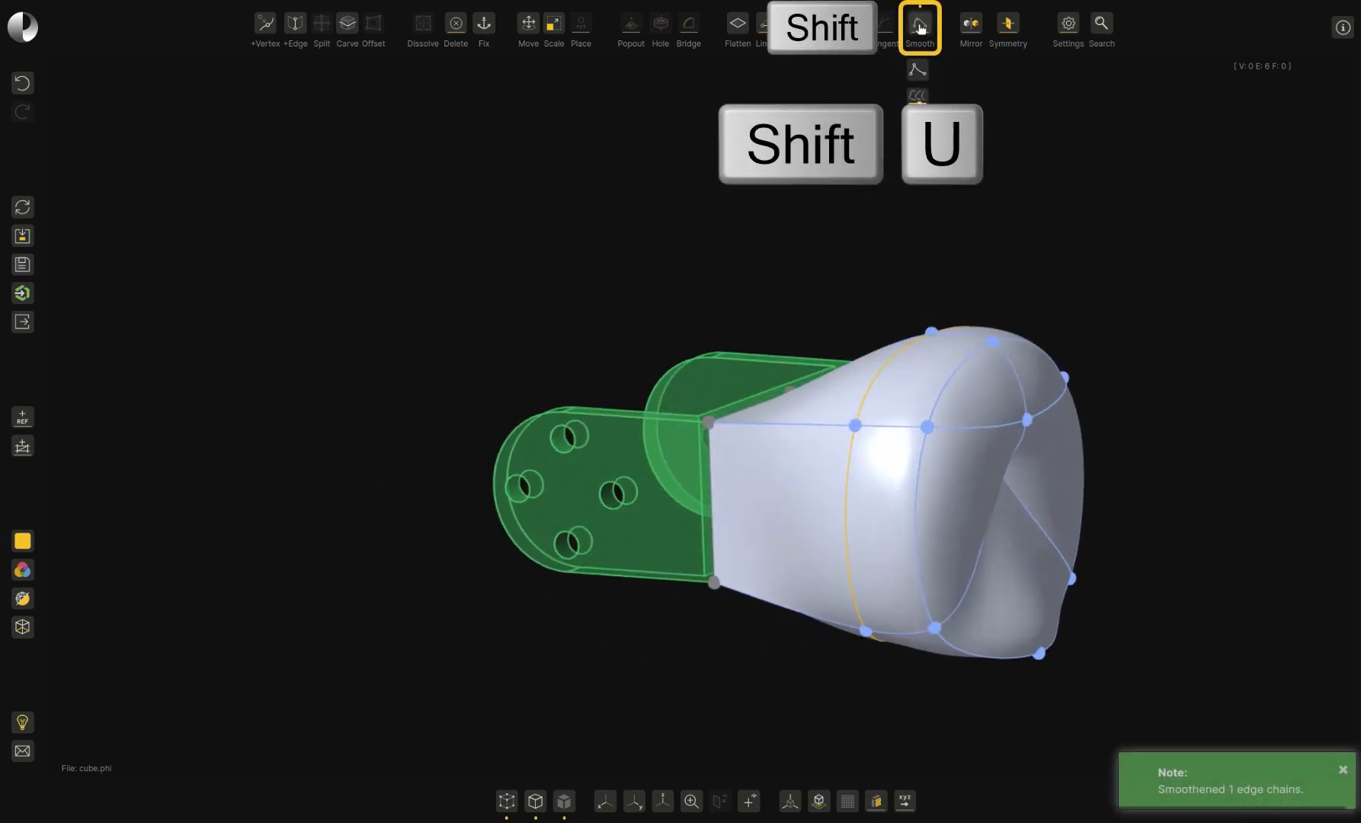
Set the tangents of the six edges joining the bracket to the carved loop using the XY coordinate plane, then hide the coordinate planes
middle_drag(1222, 522, 707, 424)
click(708, 423)
click(707, 424)
click(663, 306)
middle_drag(663, 307, 626, 144)
click(626, 143)
middle_drag(681, 413, 679, 460)
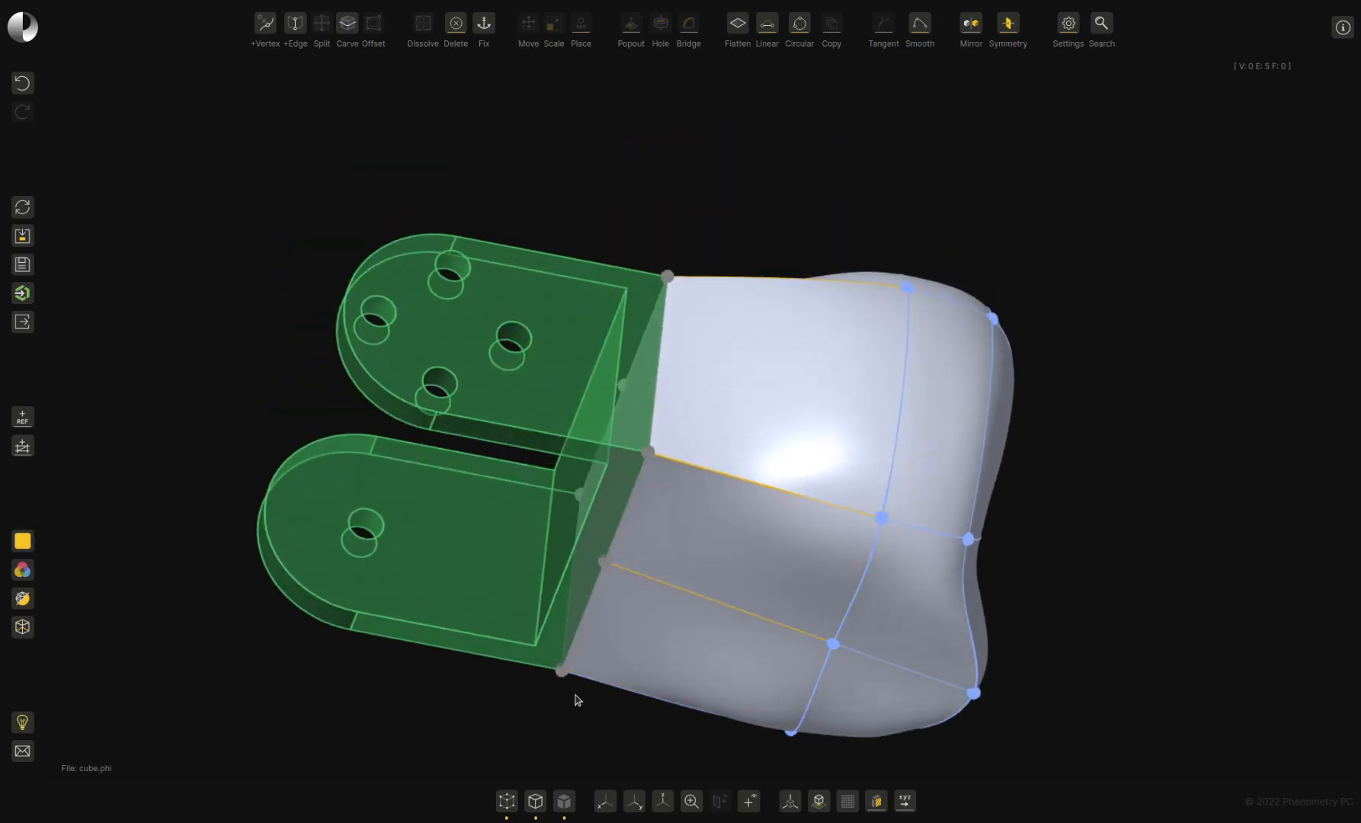
middle_drag(730, 375, 883, 99)
mouse_move(883, 35)
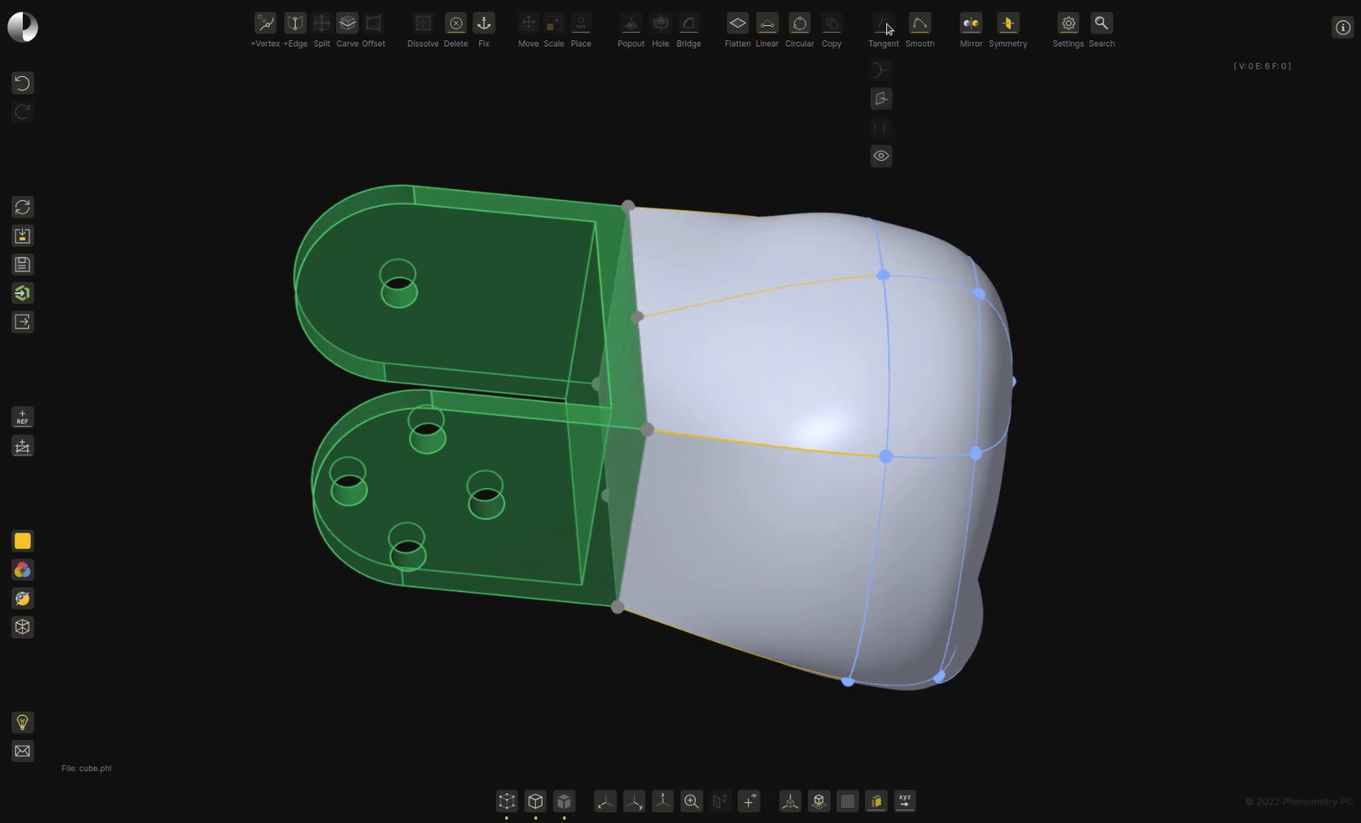
click(881, 101)
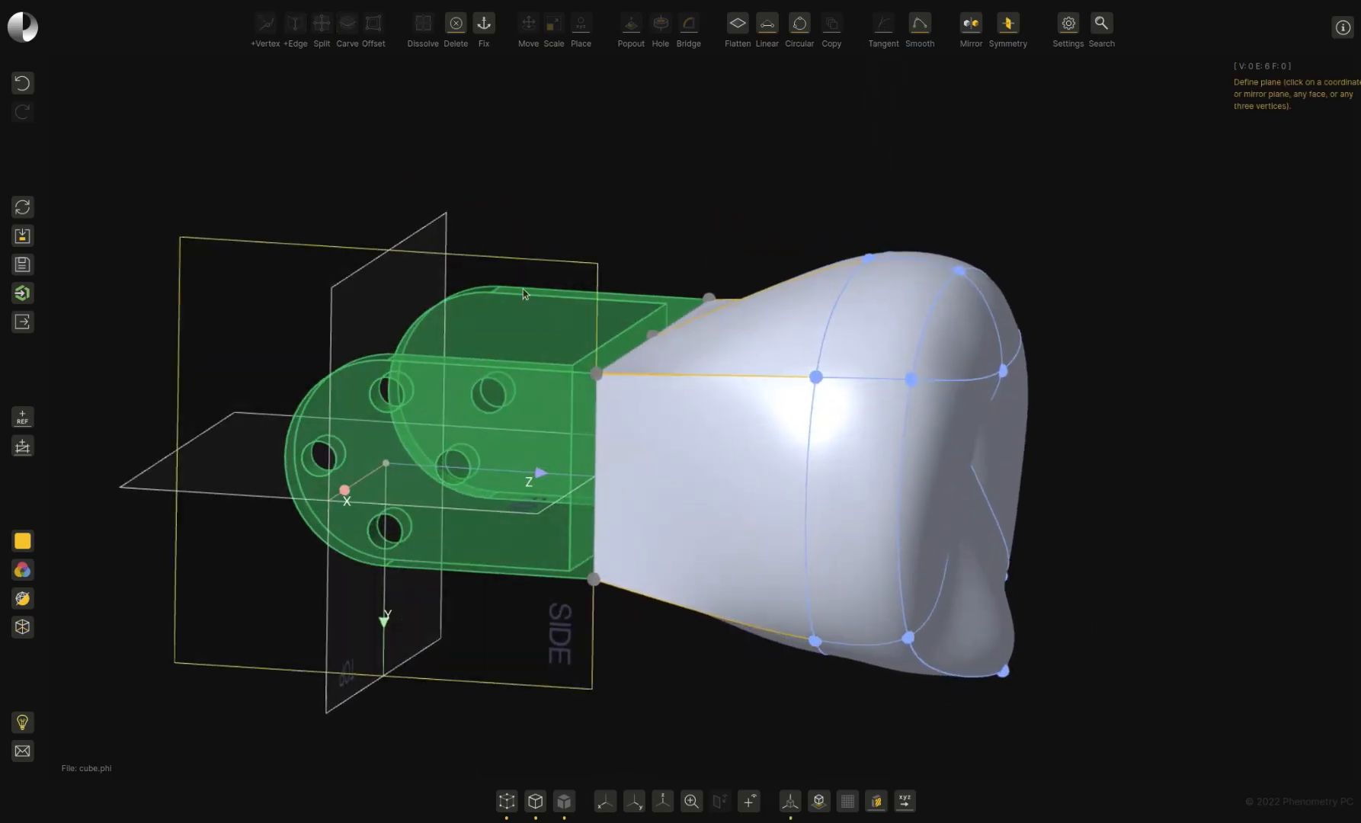
click(438, 237)
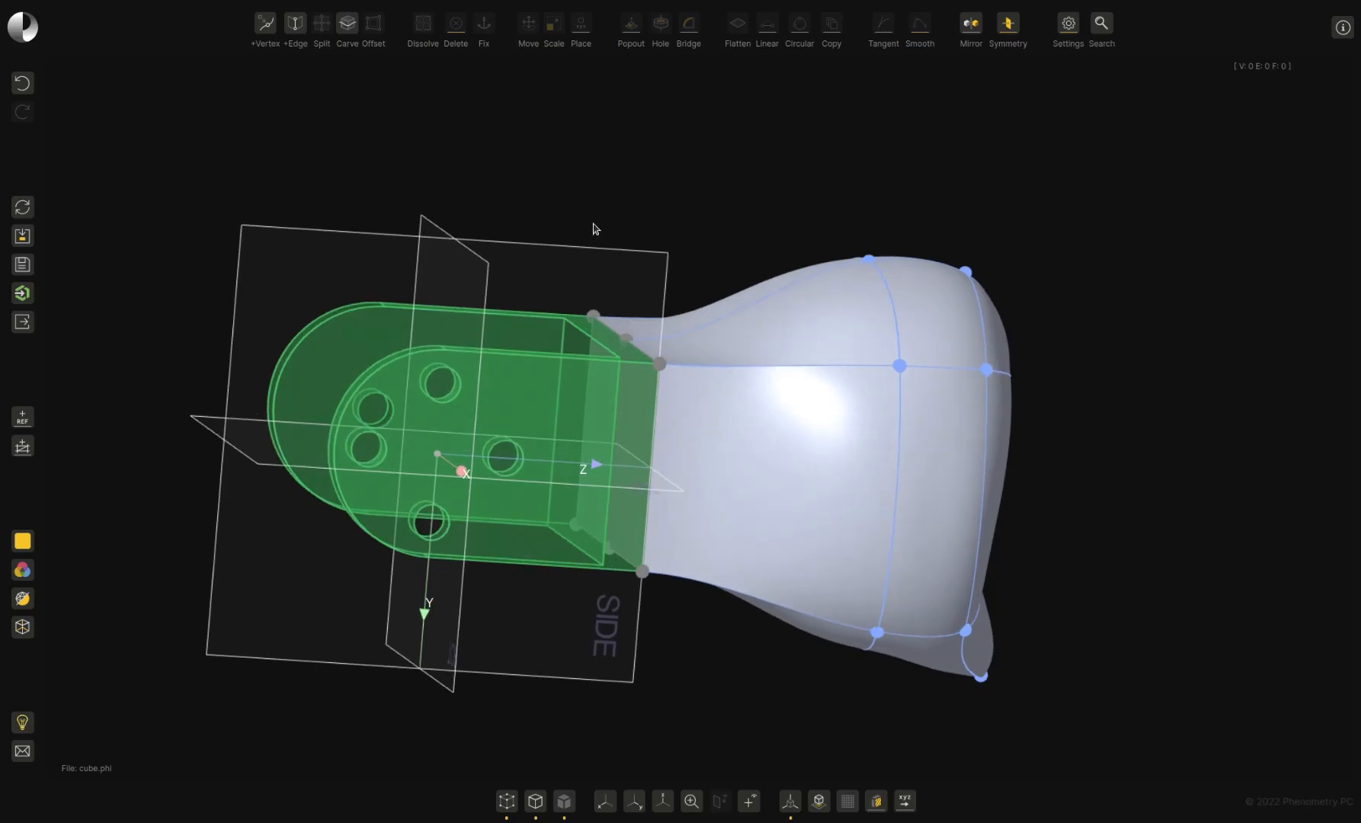
middle_drag(736, 657, 690, 671)
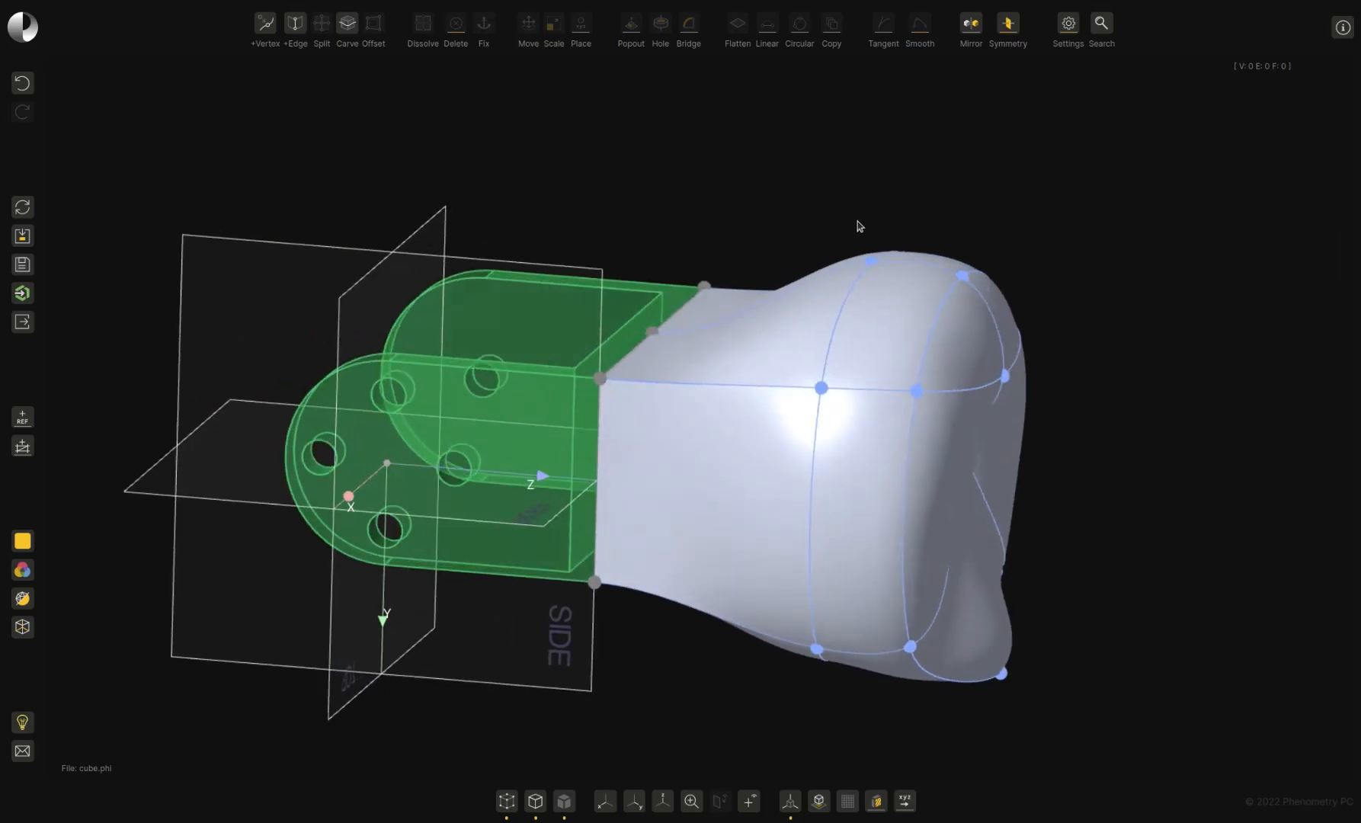
middle_drag(859, 732, 881, 736)
click(792, 802)
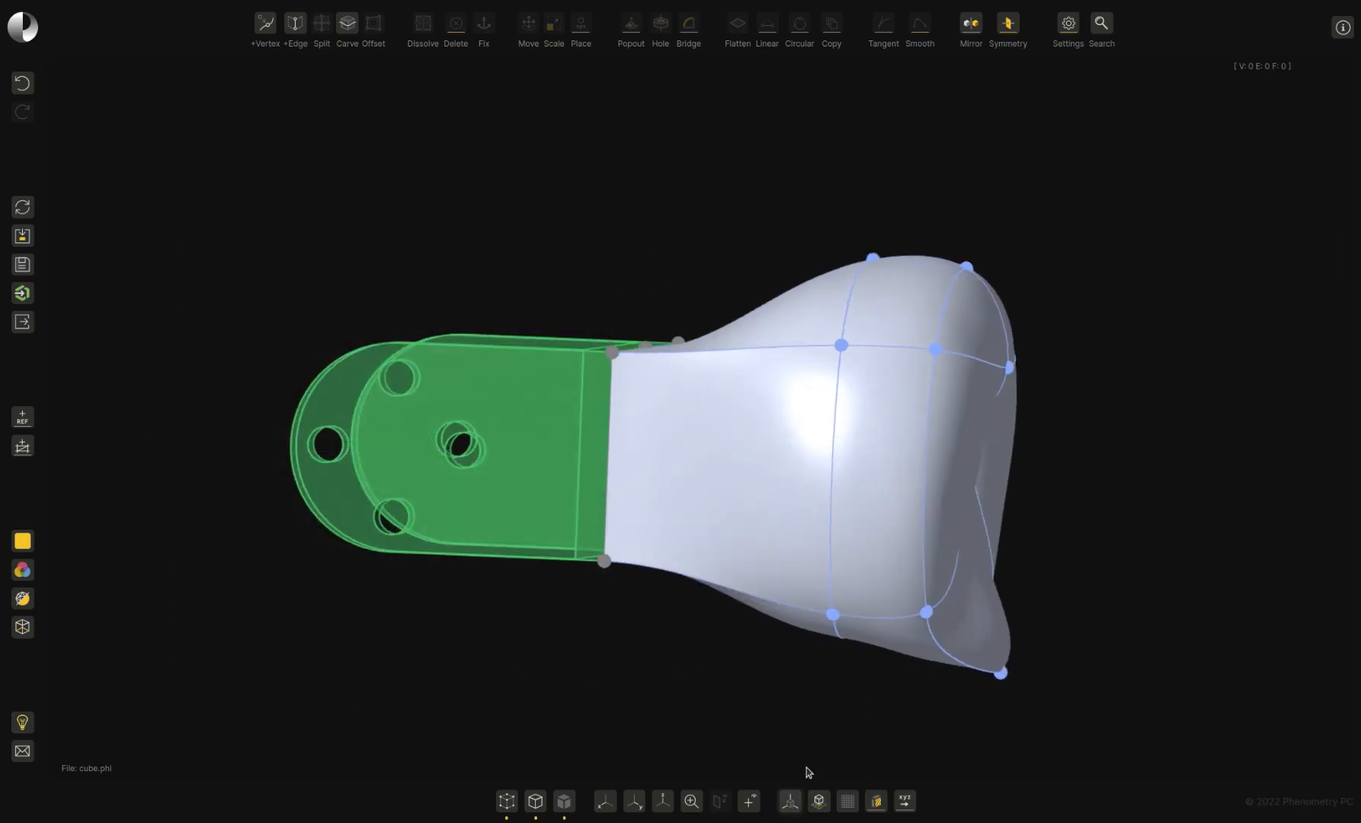
Move the end-face vertices so the lower part of the face projects farther from the bracket than the upper part
drag(1110, 209, 938, 689)
key(m)
drag(868, 544, 894, 555)
middle_drag(975, 706, 891, 708)
drag(915, 632, 916, 640)
middle_drag(1212, 634, 1121, 607)
click(1109, 607)
key(x)
Move the whole front section of the head, including the carved loop, closer to the bracket
drag(1227, 177, 832, 732)
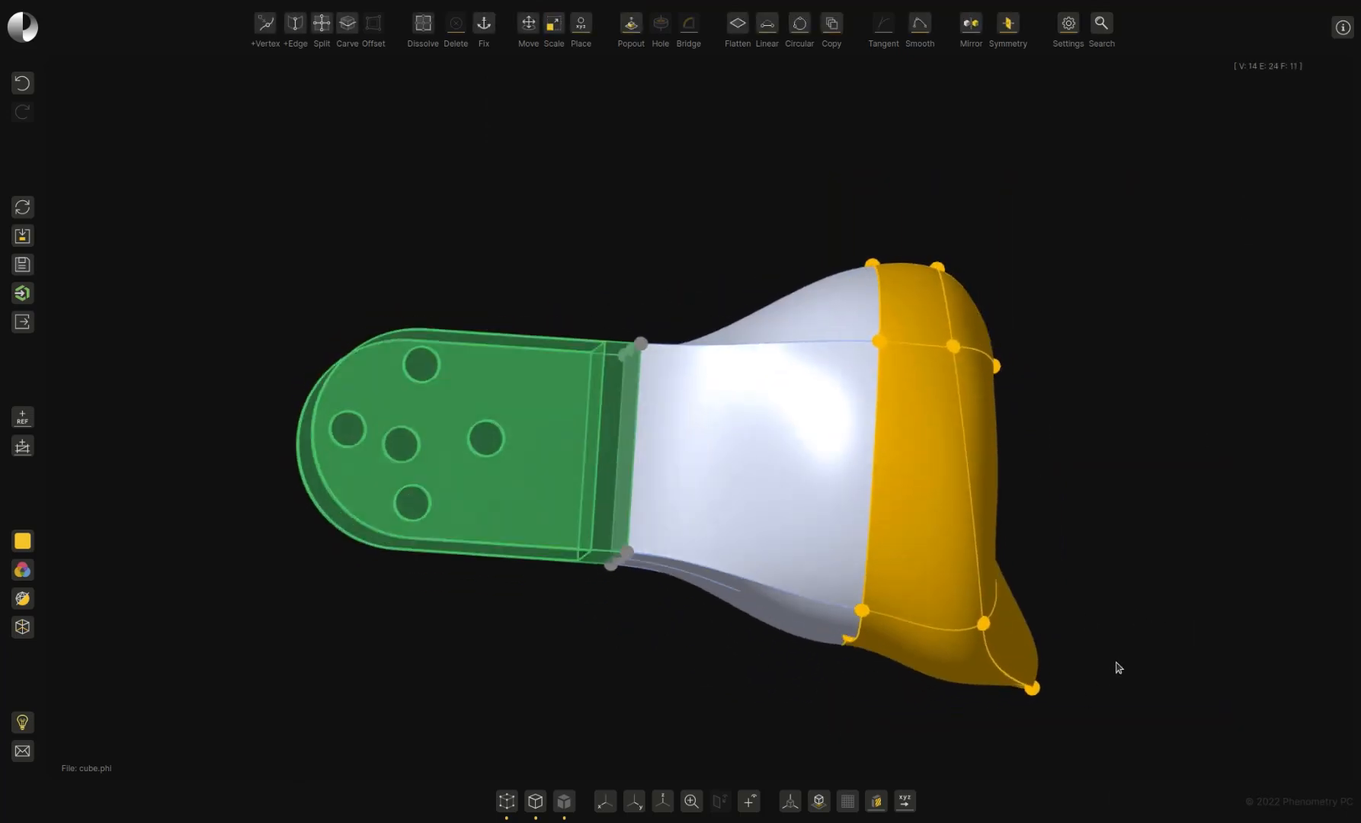
key(m)
drag(1075, 472, 976, 471)
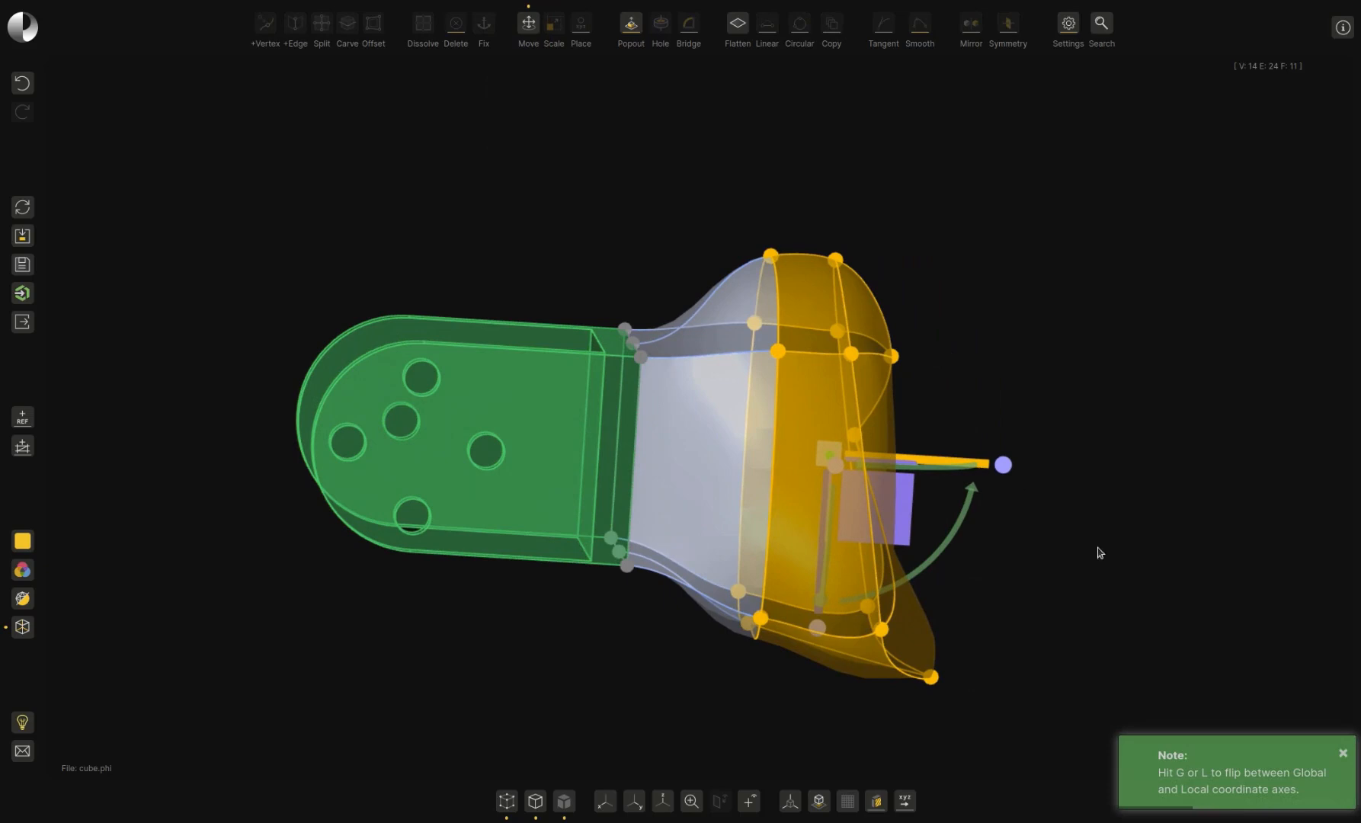
click(1103, 583)
mouse_move(1103, 583)
middle_down()
mouse_move(902, 562)
mouse_move(1115, 573)
middle_up()
Fix the vertex where the upper curve crosses the centre edge and smooth the upper edge chain through it
middle_drag(985, 438, 942, 369)
key(x)
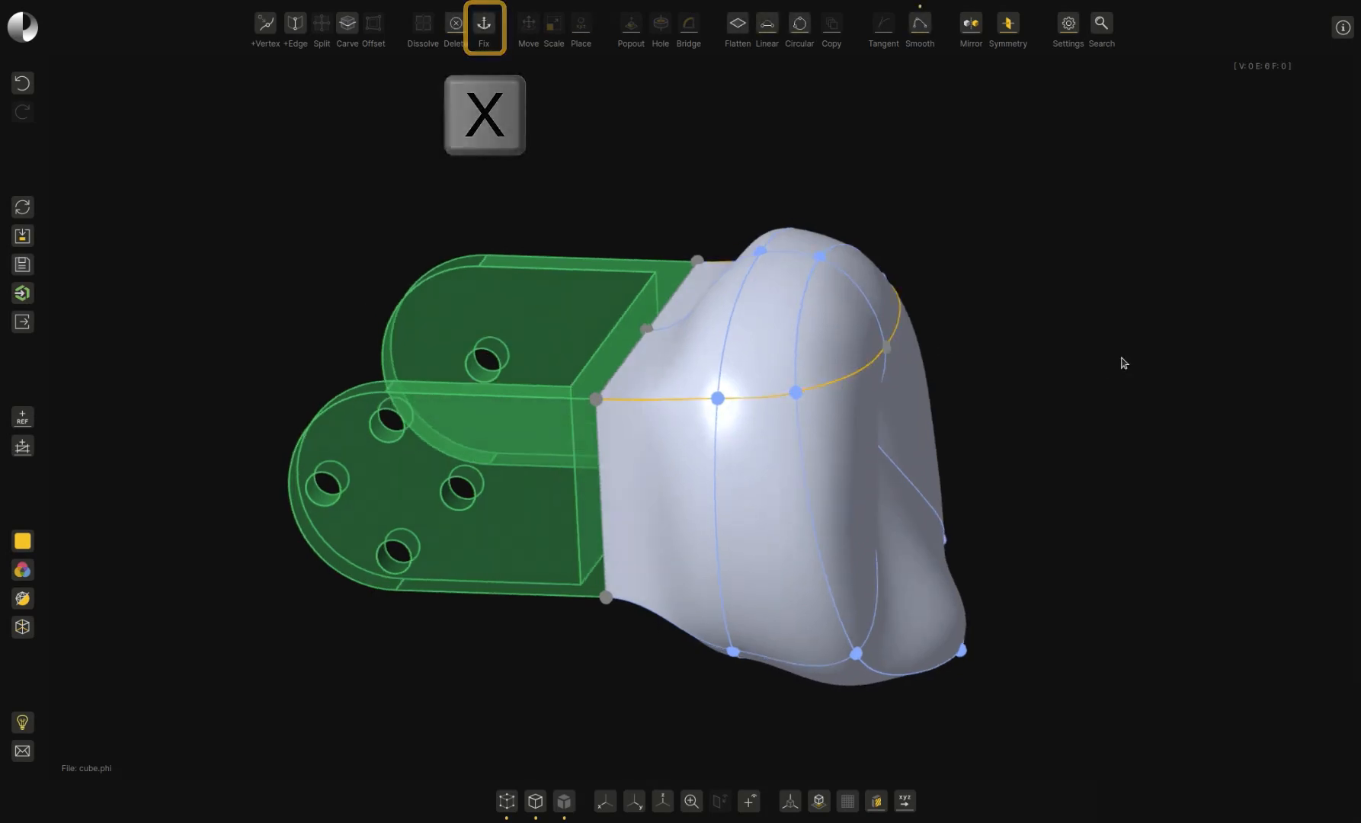
click(1037, 416)
Smooth the lower side edge chain from the bracket to the end face's inner vertex
middle_drag(1037, 416, 816, 576)
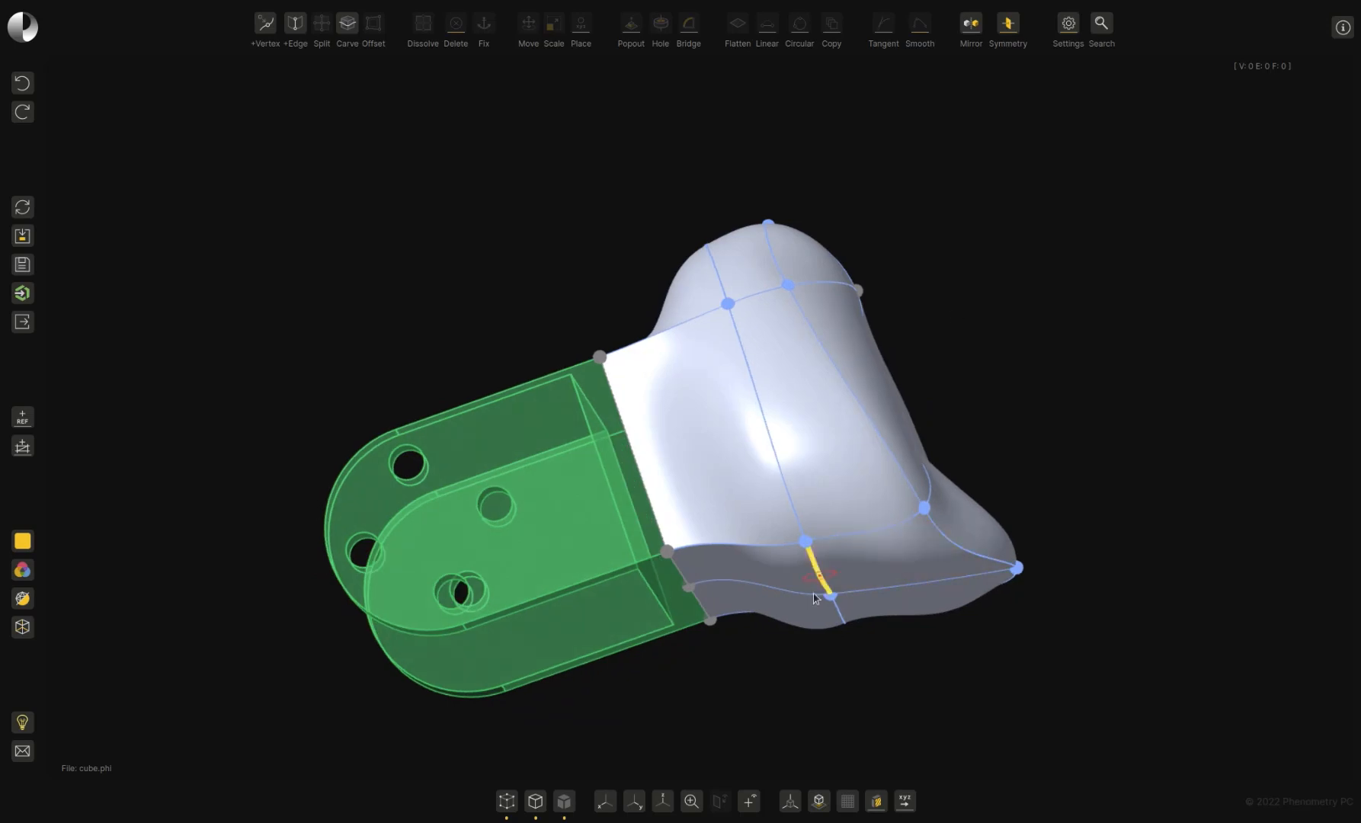
middle_drag(993, 601, 890, 647)
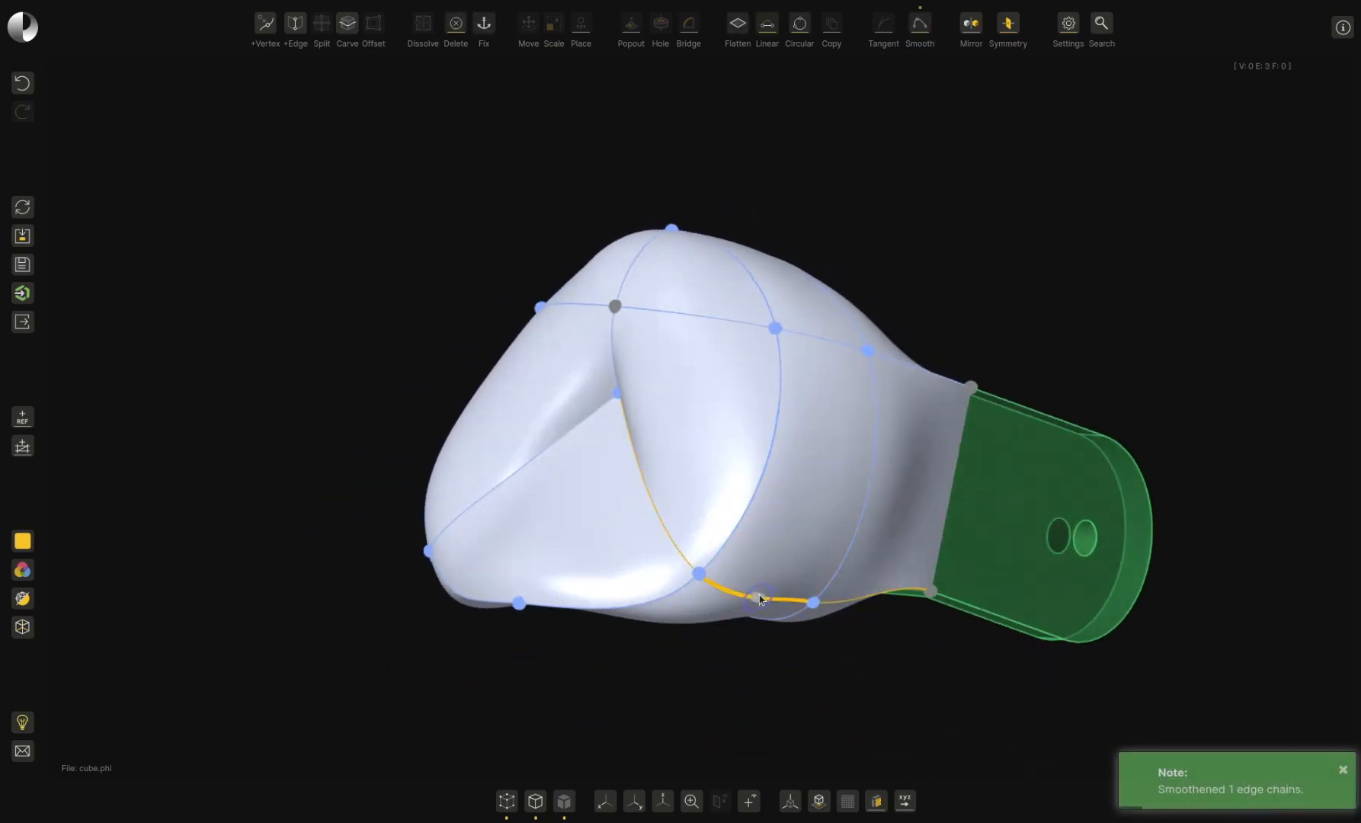
middle_drag(753, 600, 724, 612)
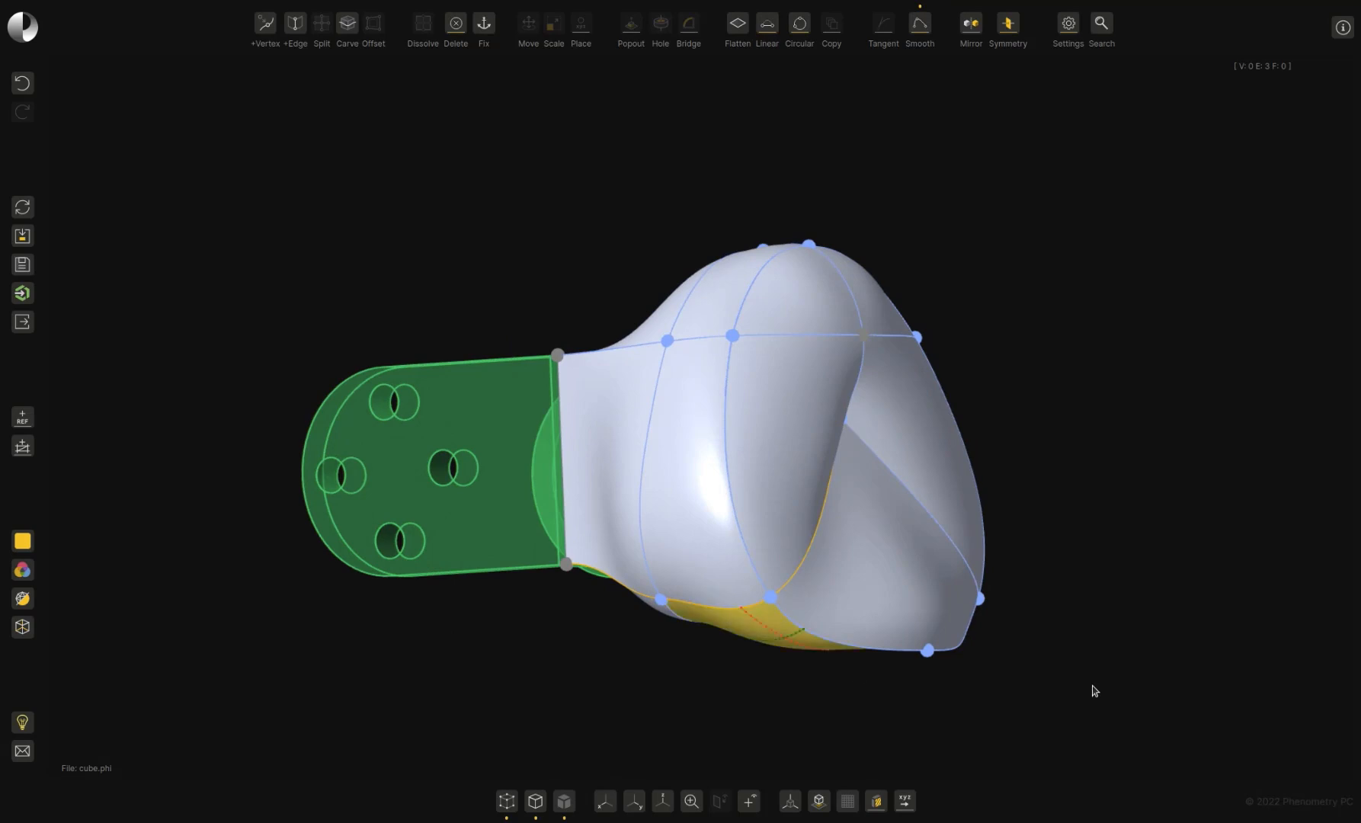
middle_drag(1067, 695, 1008, 700)
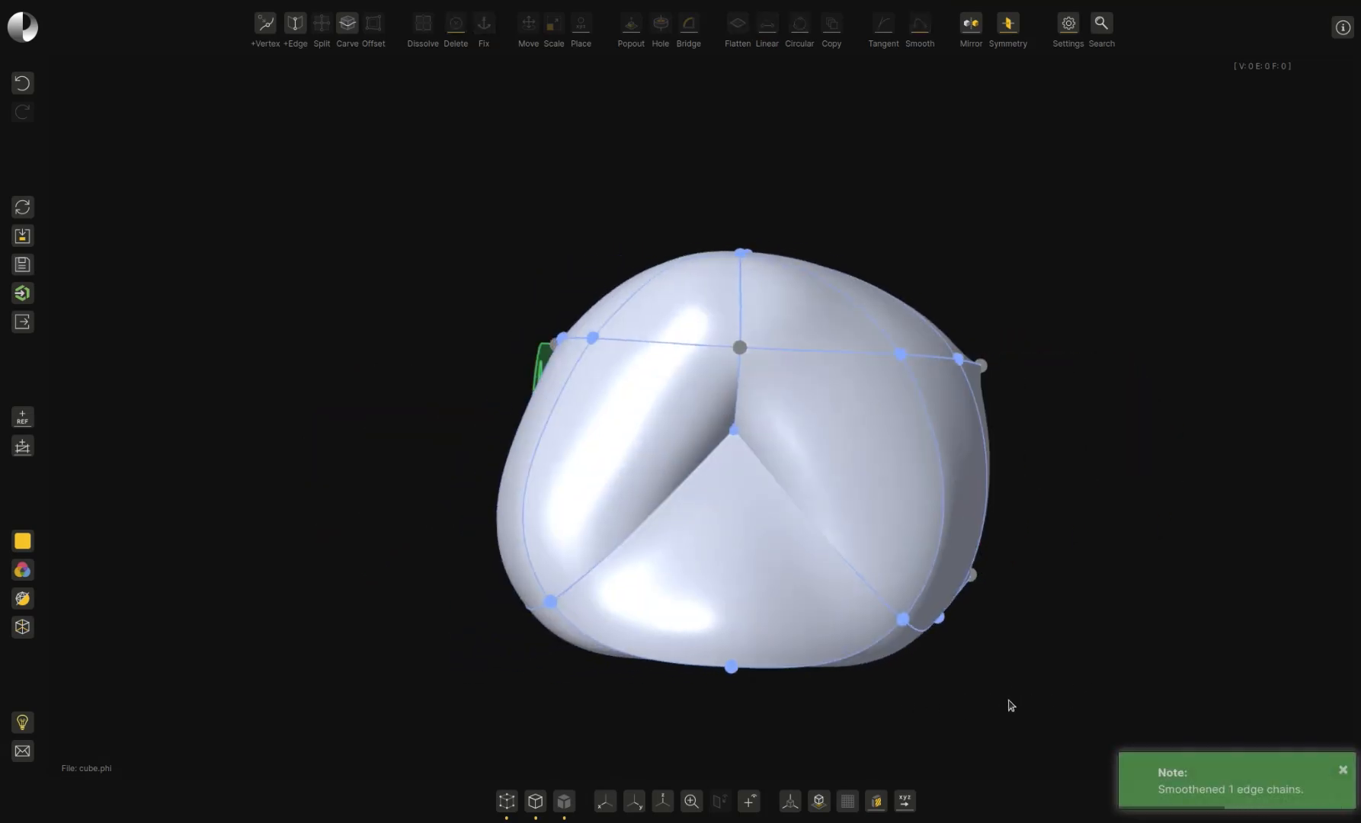
Unfix all the vertices of the head body
middle_drag(210, 563, 230, 683)
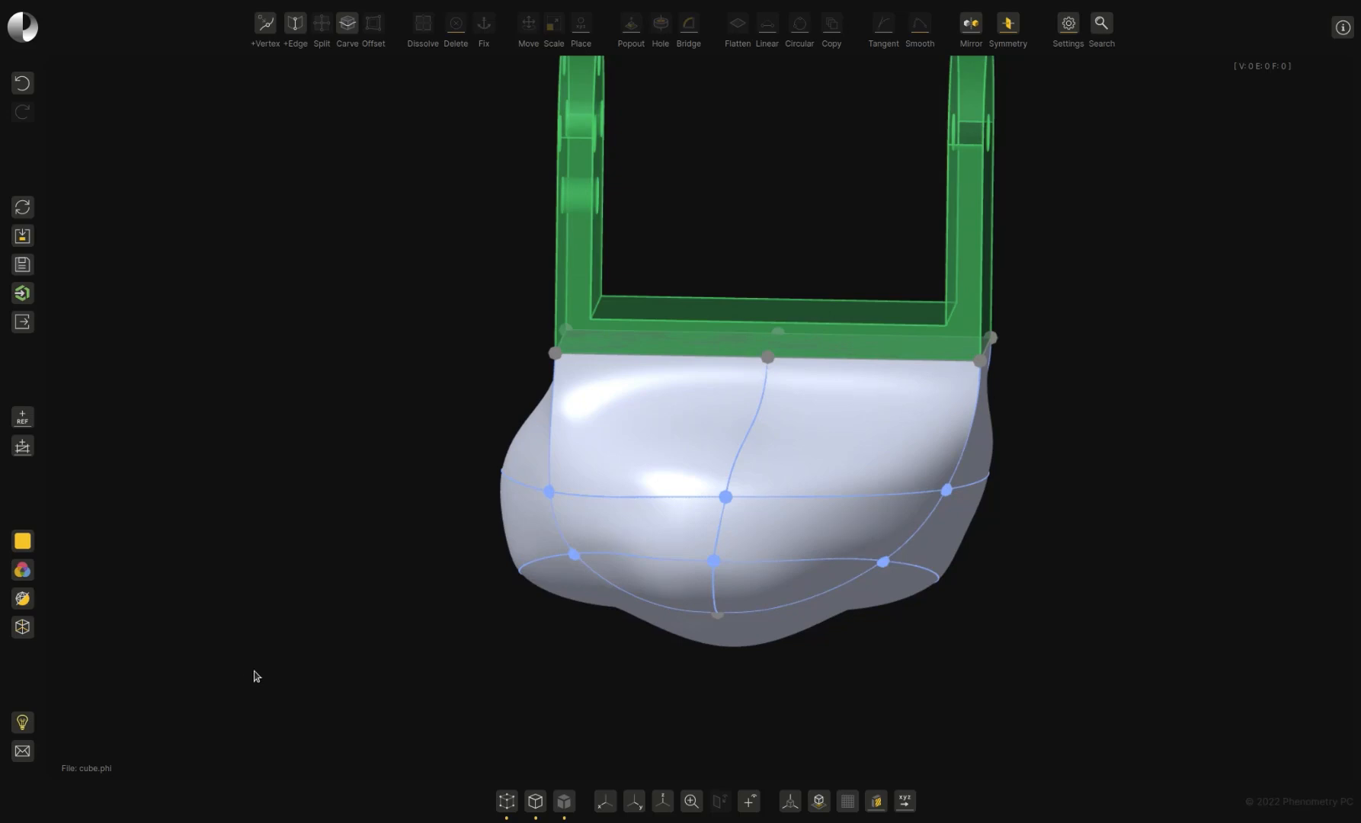
key(a)
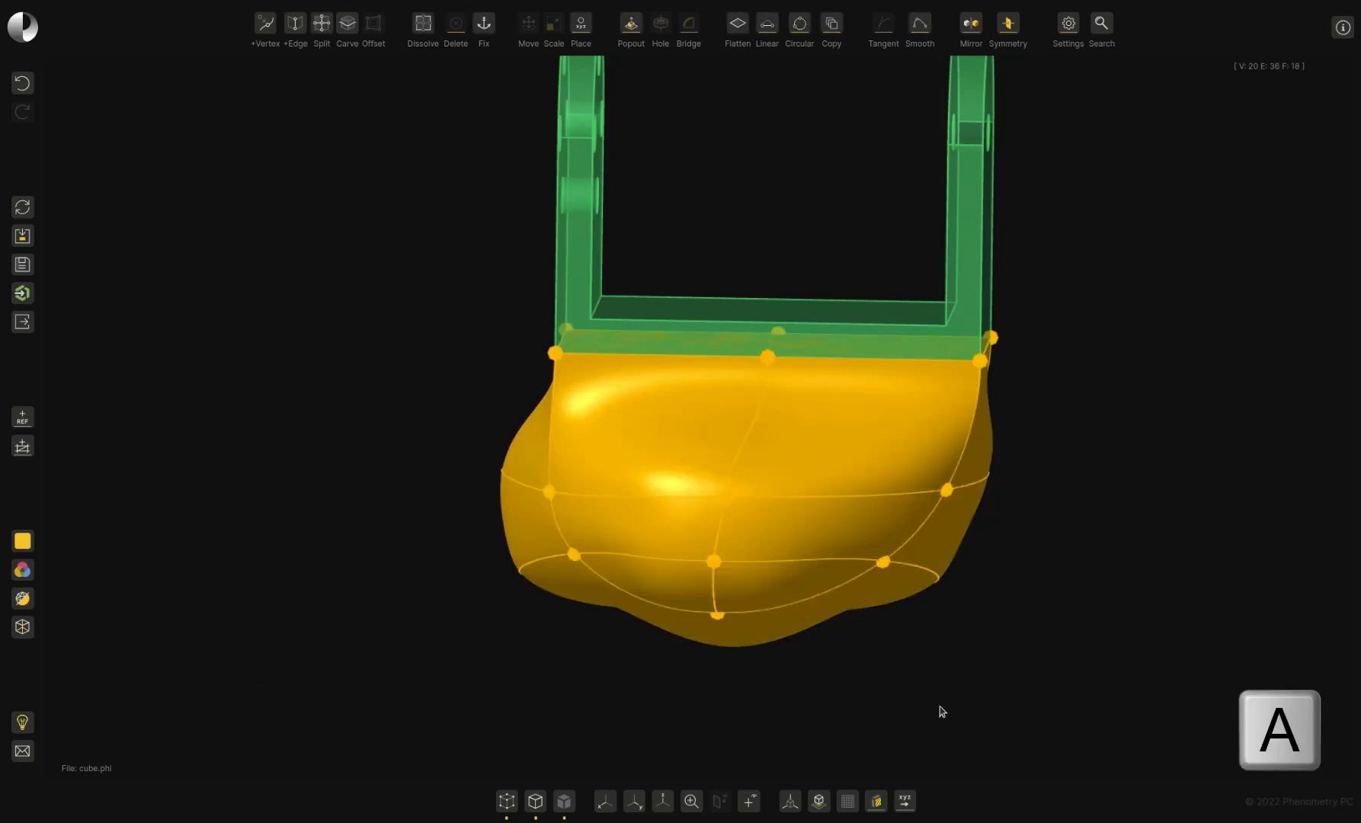
key(shift+x)
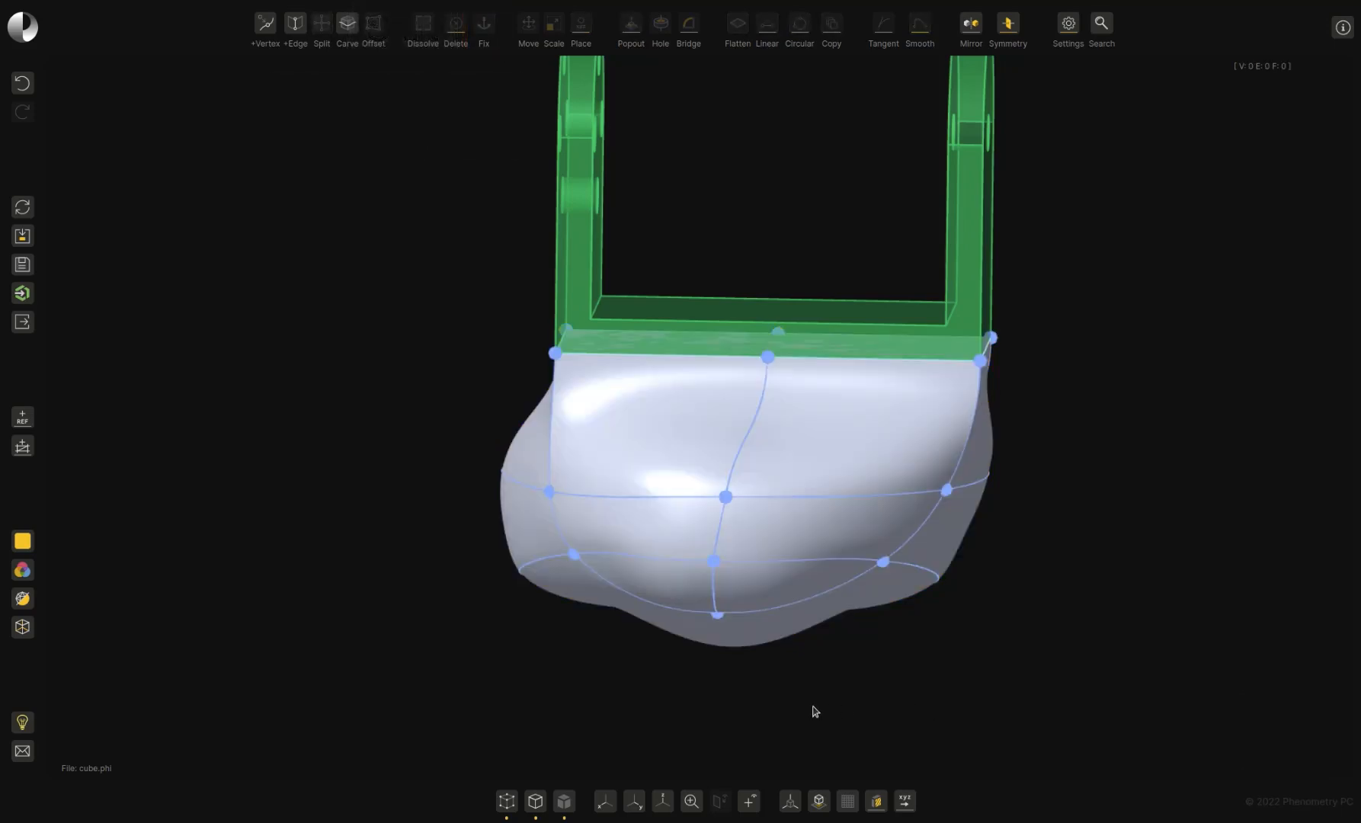
Move the front section's vertices sideways along the X axis to centre the section on the bracket
drag(356, 474, 1041, 702)
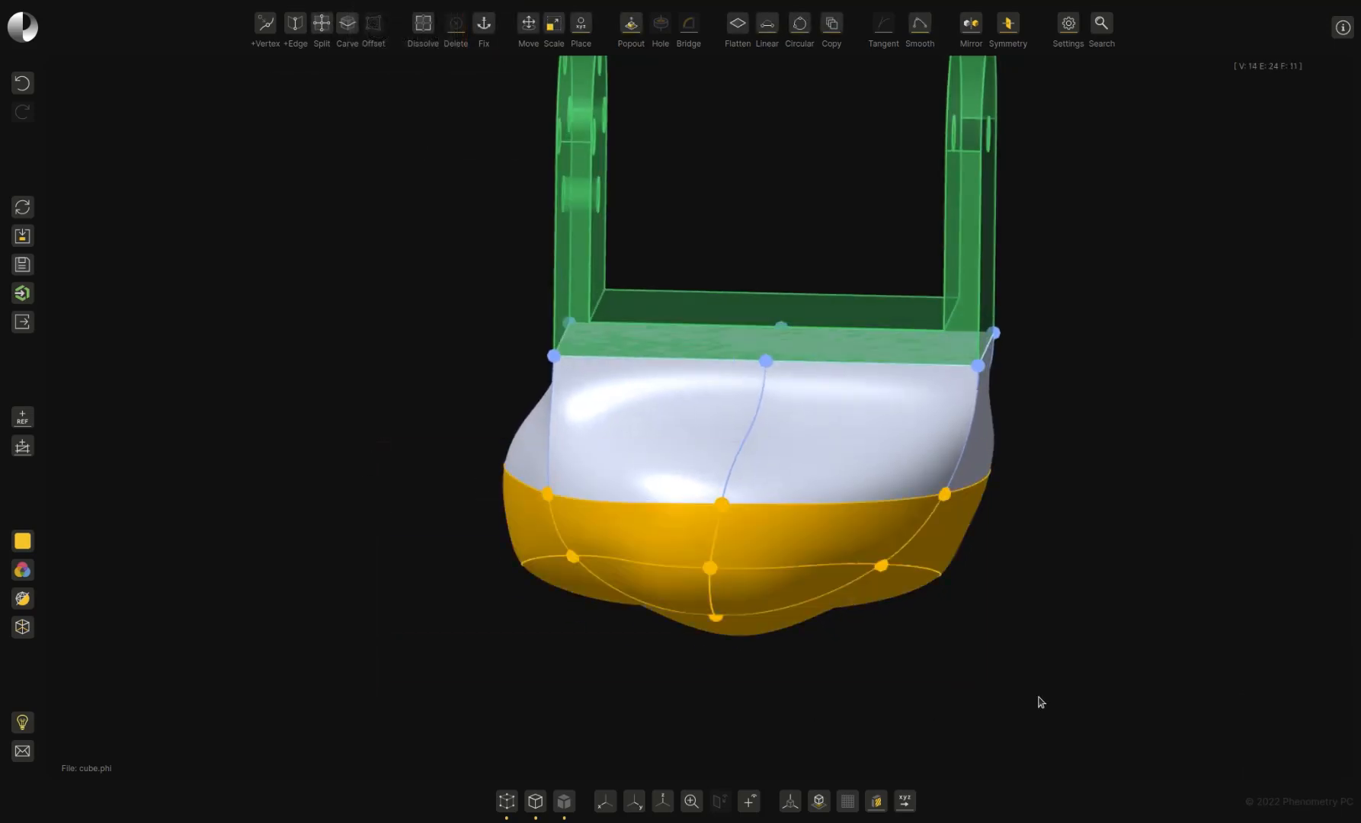
key(m)
drag(640, 544, 812, 625)
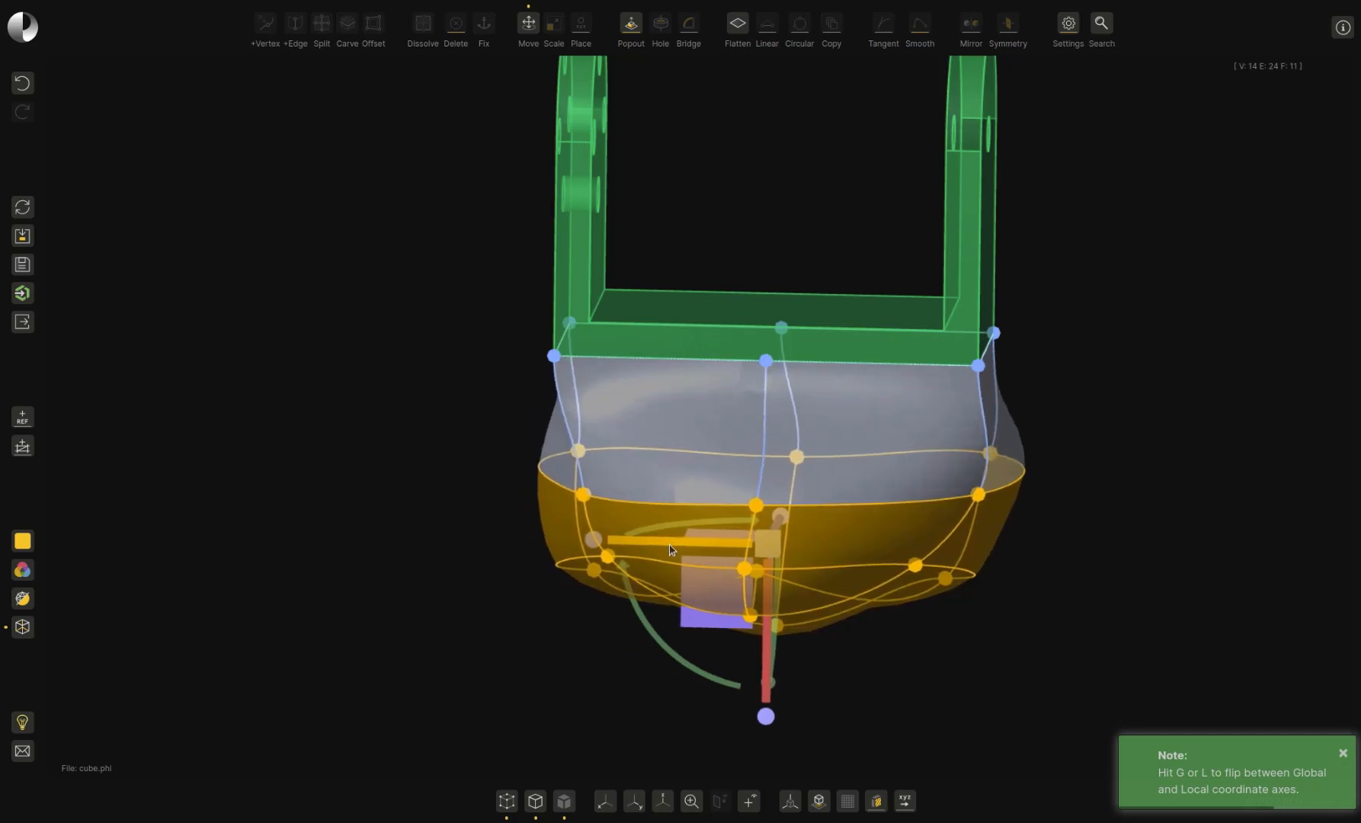
key(Escape)
Measure the bracket-side edge between its two corner vertices and from its middle vertex to a corner
mouse_move(889, 742)
middle_down()
mouse_move(856, 729)
mouse_move(860, 681)
mouse_move(869, 757)
middle_up()
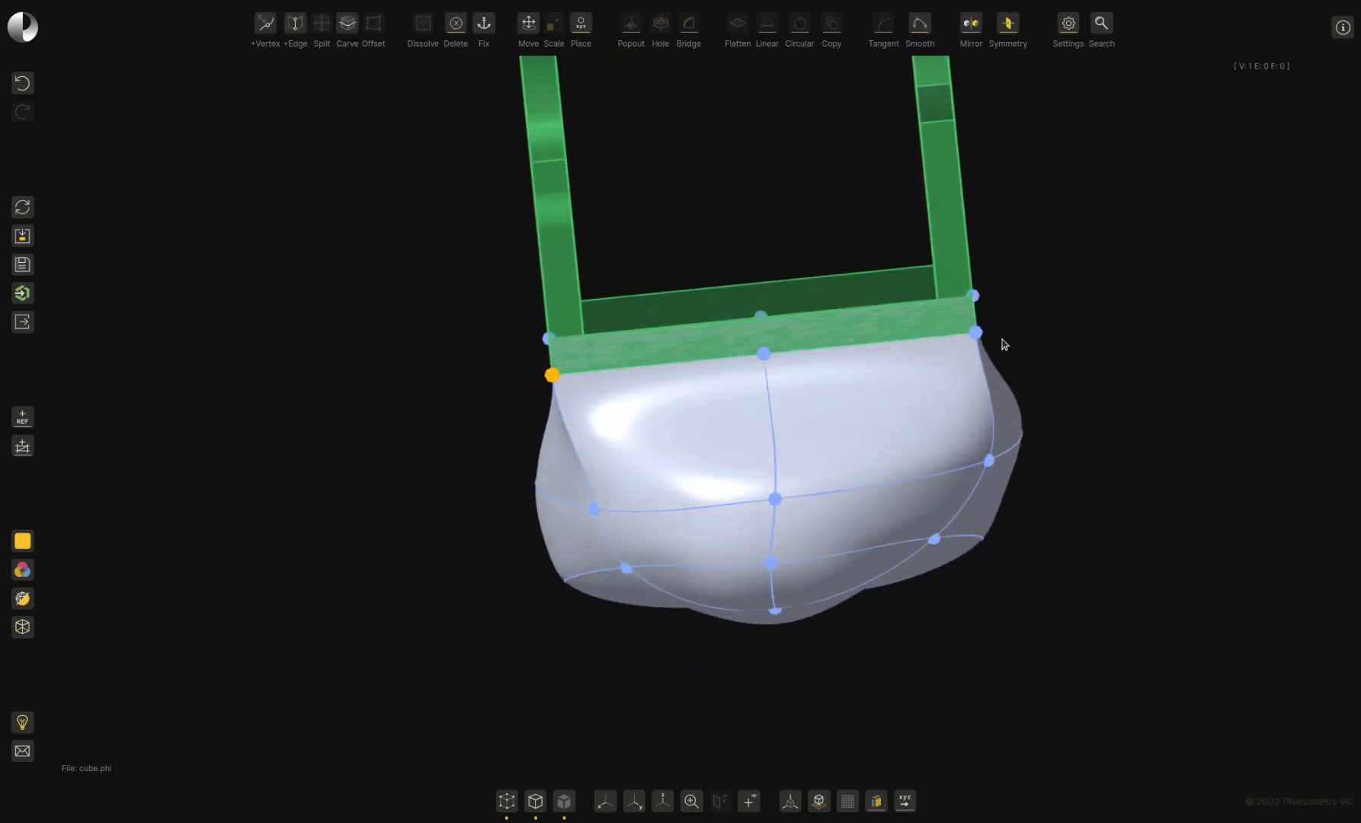
click(976, 334)
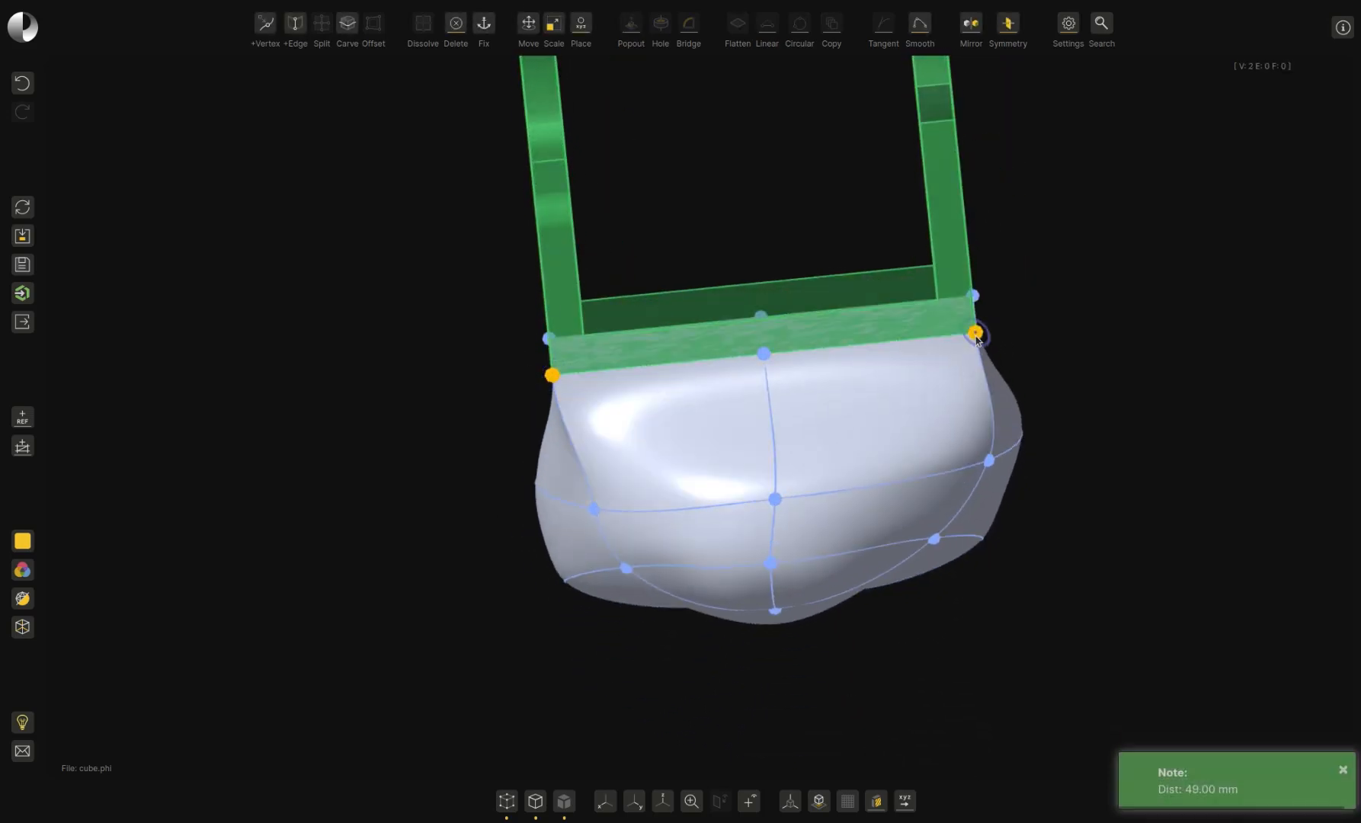
click(763, 353)
click(552, 377)
mouse_move(917, 690)
mouse_down()
mouse_move(893, 685)
mouse_move(908, 702)
mouse_move(904, 686)
mouse_up()
key(Escape)
Set the X coordinate of the head's eight centre-line vertices to -24.5, leaving Y and Z as they are
drag(731, 380, 816, 723)
mouse_move(816, 723)
middle_down()
mouse_move(803, 637)
mouse_move(810, 737)
middle_up()
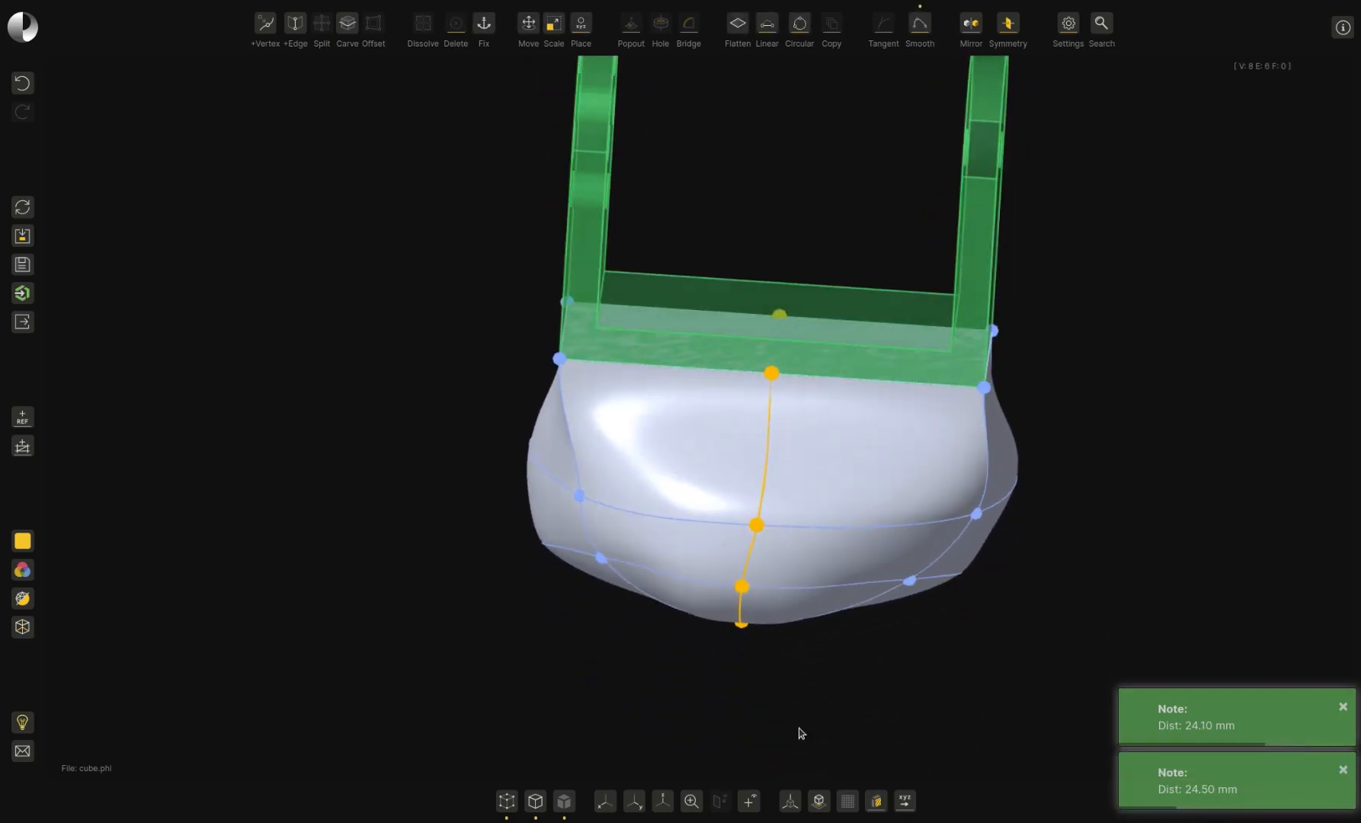
click(790, 804)
mouse_move(673, 722)
middle_down()
mouse_move(672, 708)
mouse_move(681, 717)
middle_up()
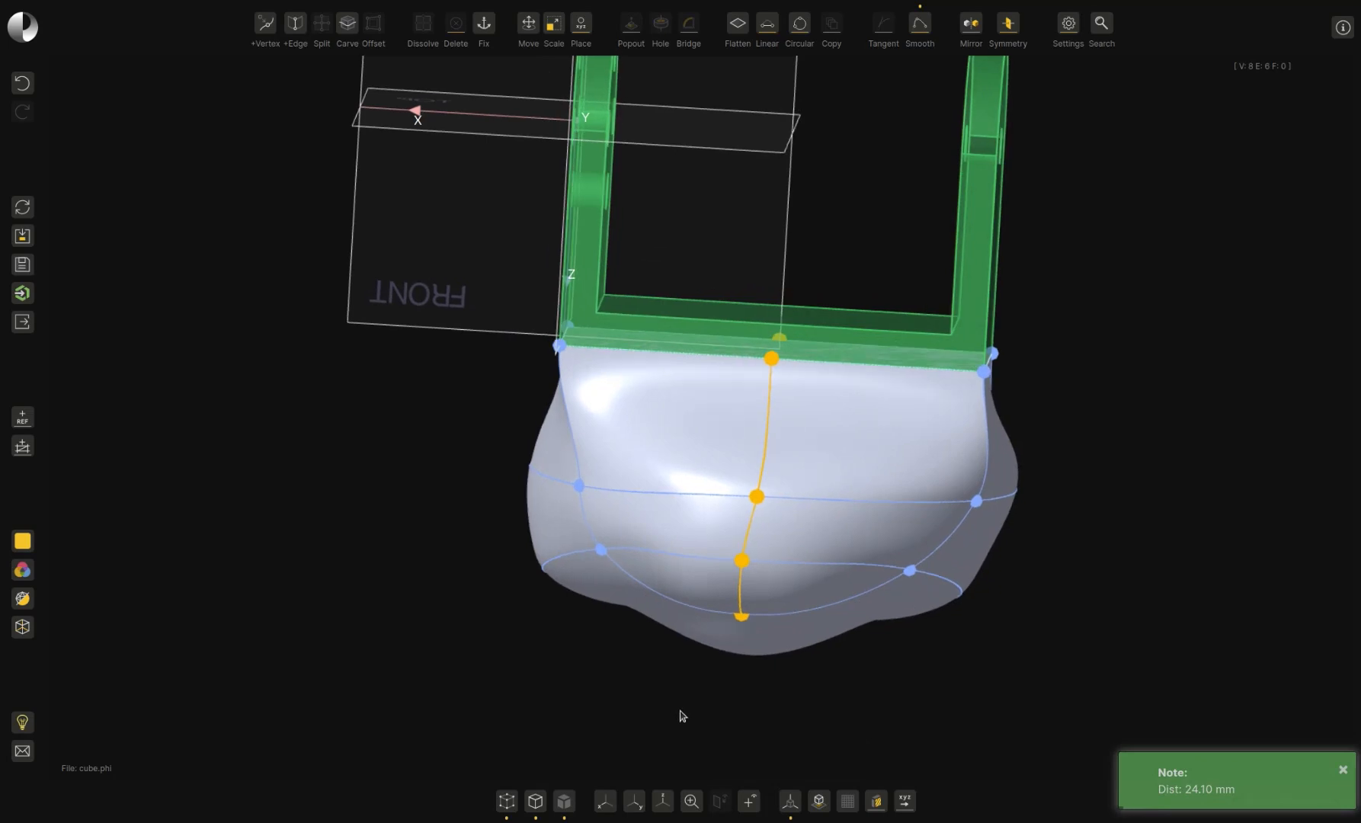
click(583, 28)
drag(646, 158, 1098, 165)
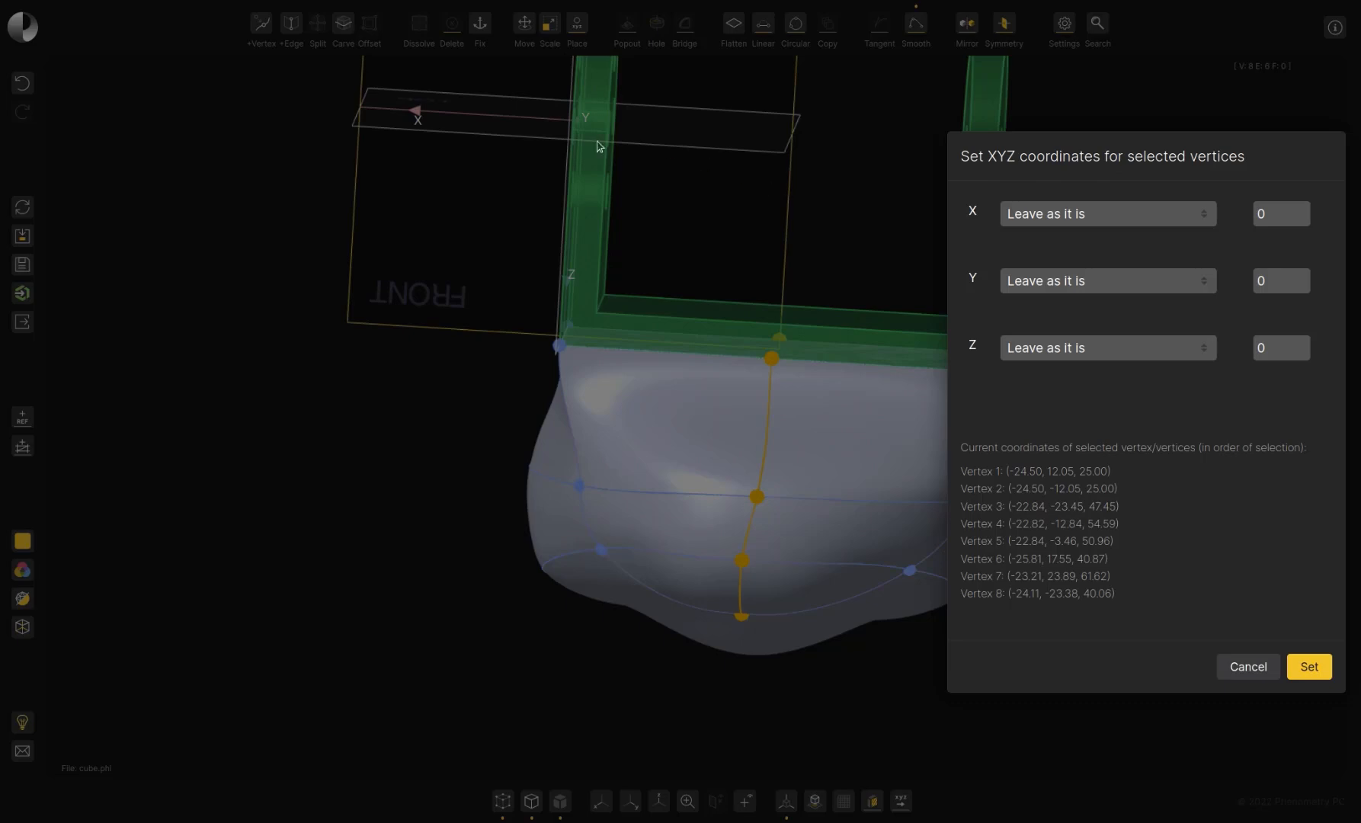
click(1177, 224)
click(1164, 260)
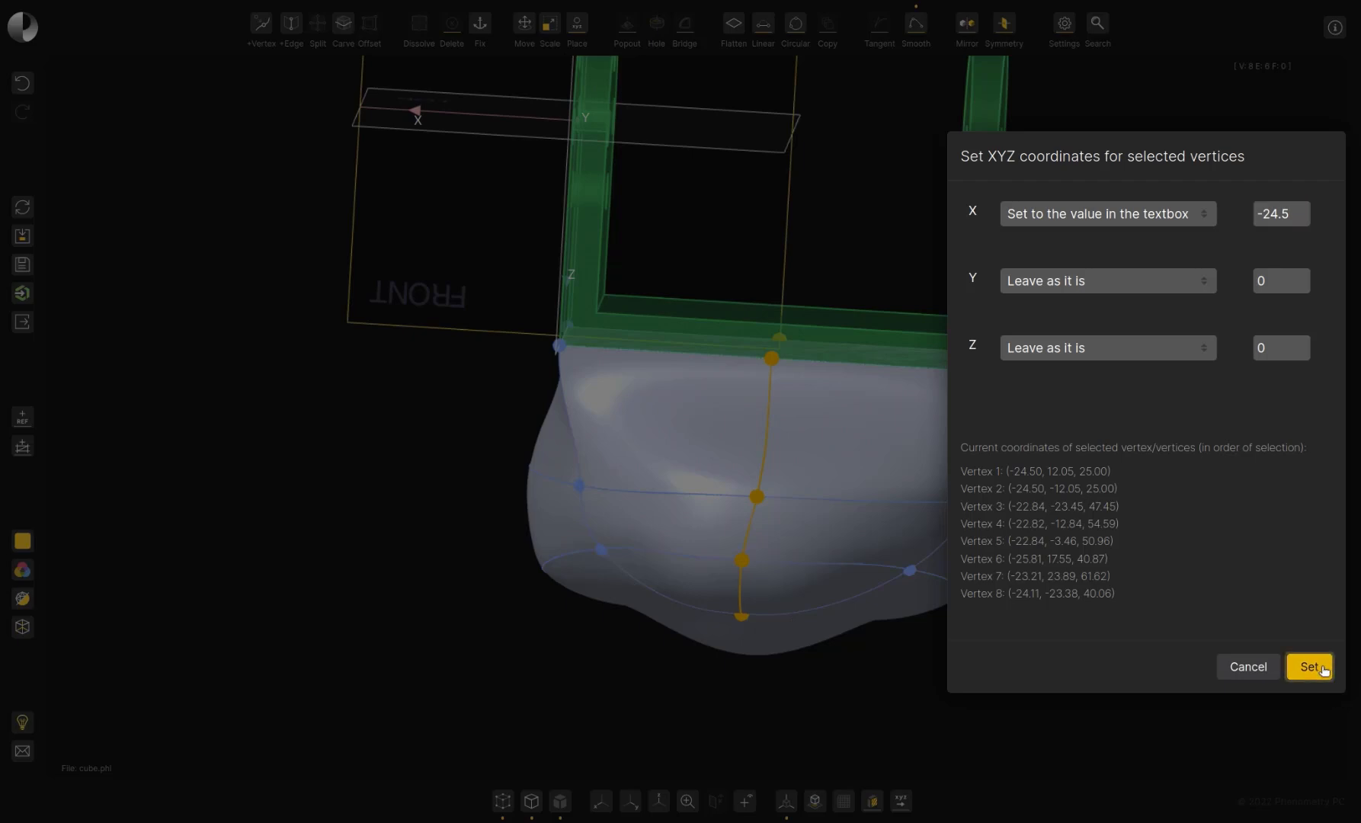
click(1324, 670)
drag(1041, 736, 1020, 707)
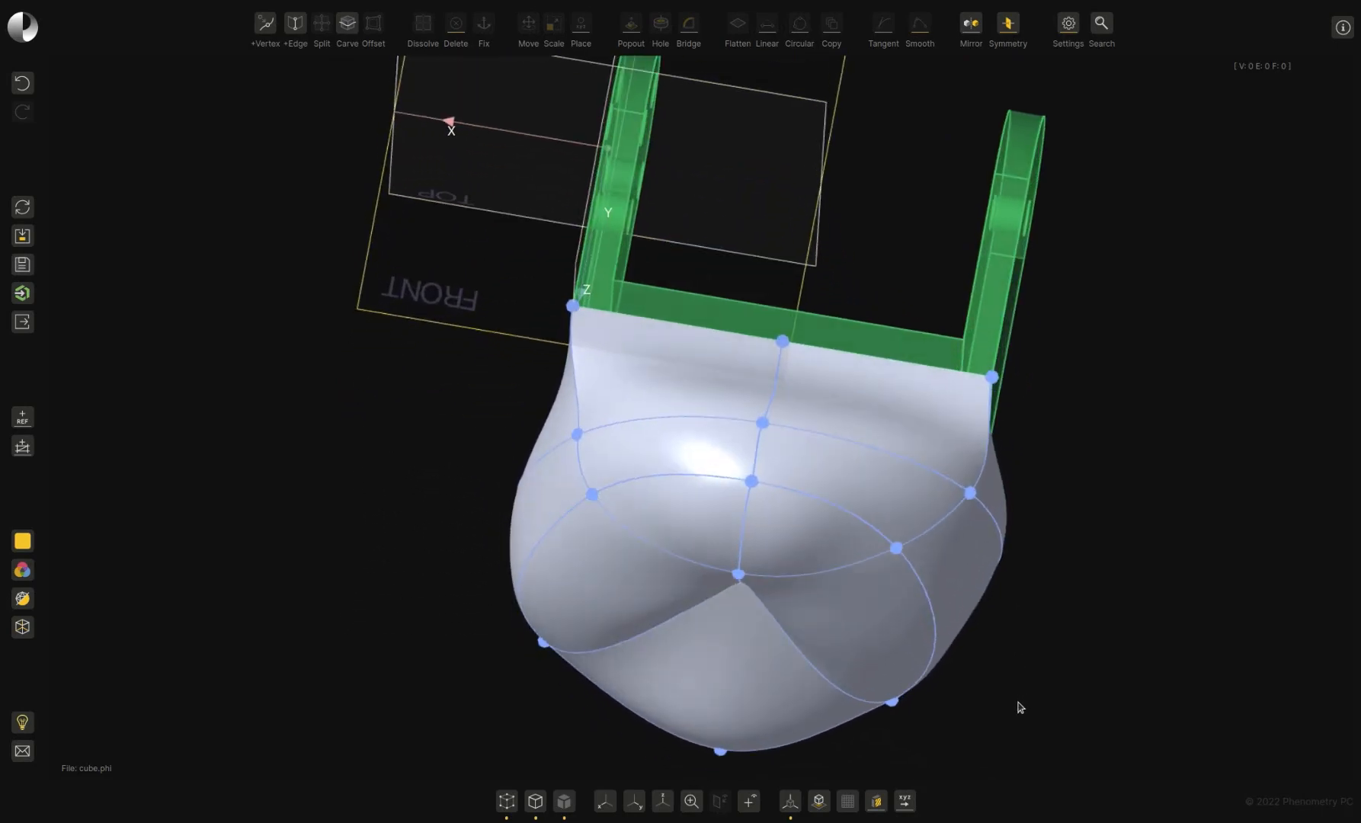
Set the smoothing strength to Strong and smooth the centre-line edge chain running from the bracket towards the face
key(ctrl+z)
click(918, 101)
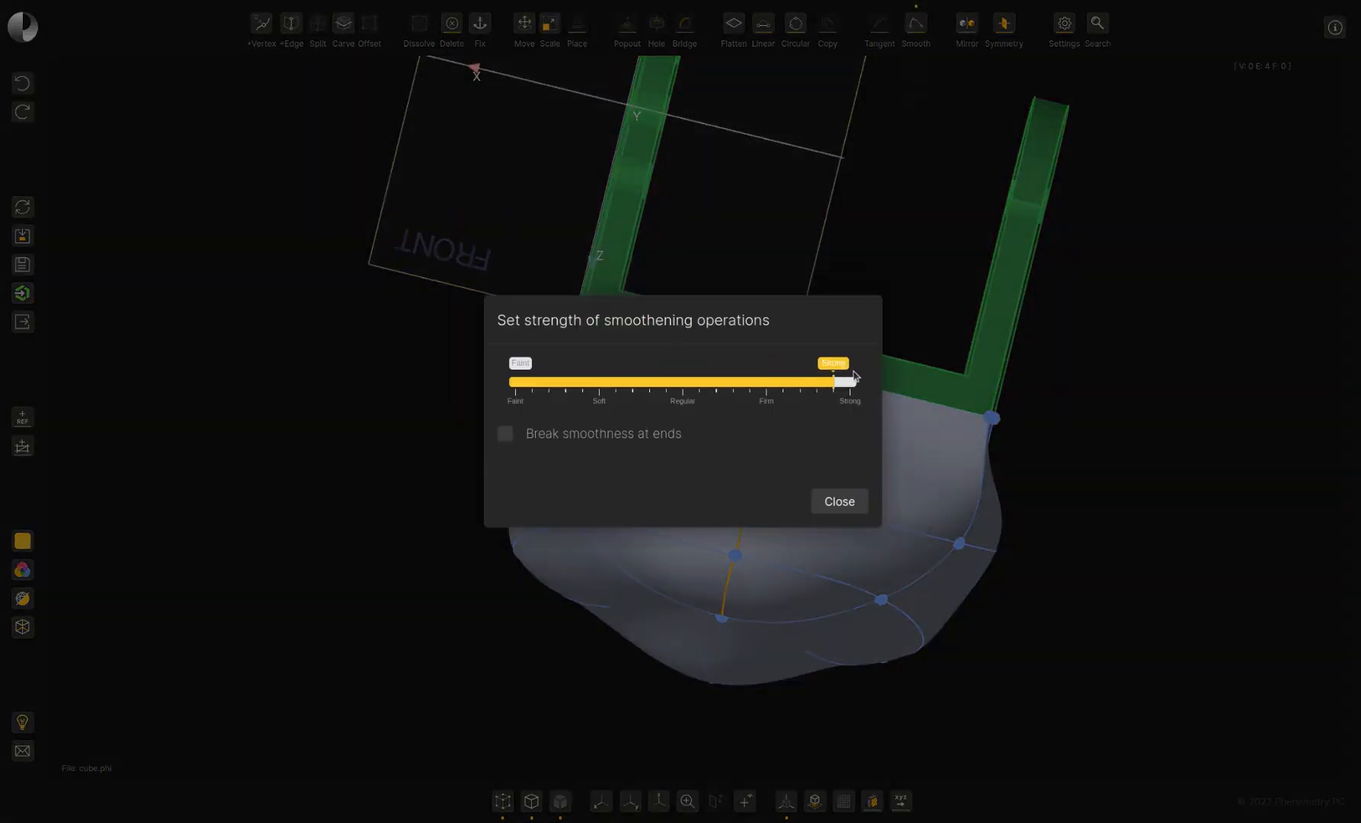
click(840, 502)
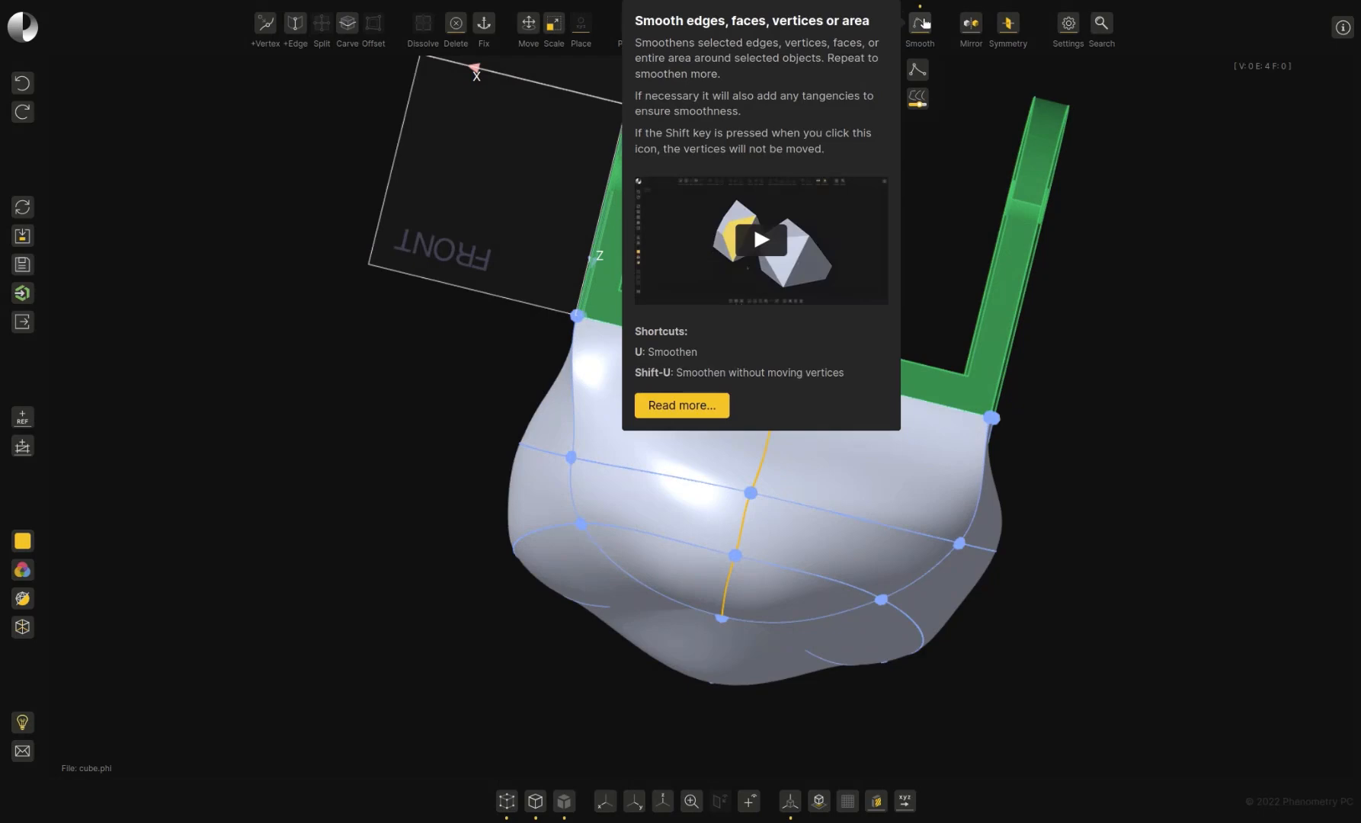
click(922, 24)
Smooth the two-edge centre-line chain on the opposite side of the head, starting at the bracket's middle vertex
drag(985, 714, 824, 512)
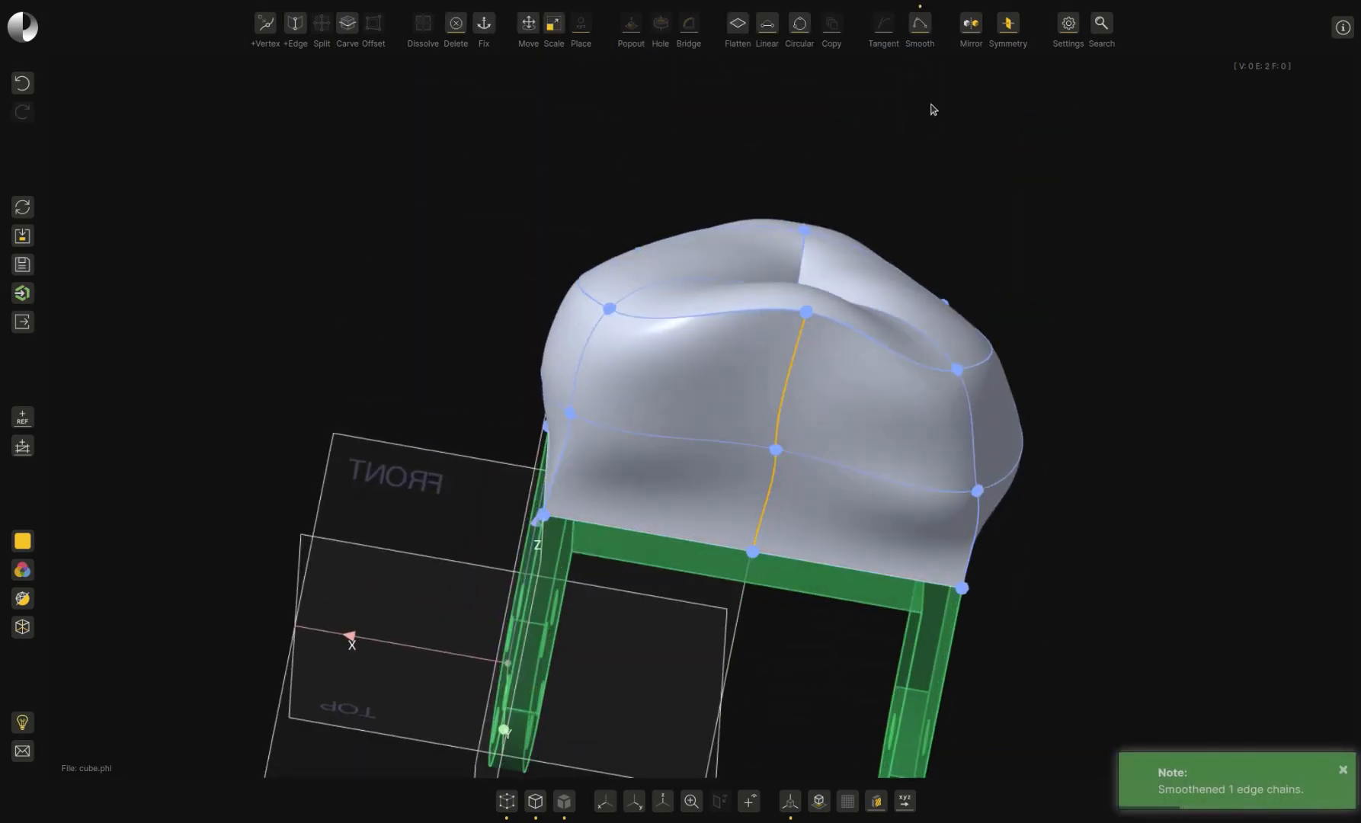
drag(933, 110, 955, 118)
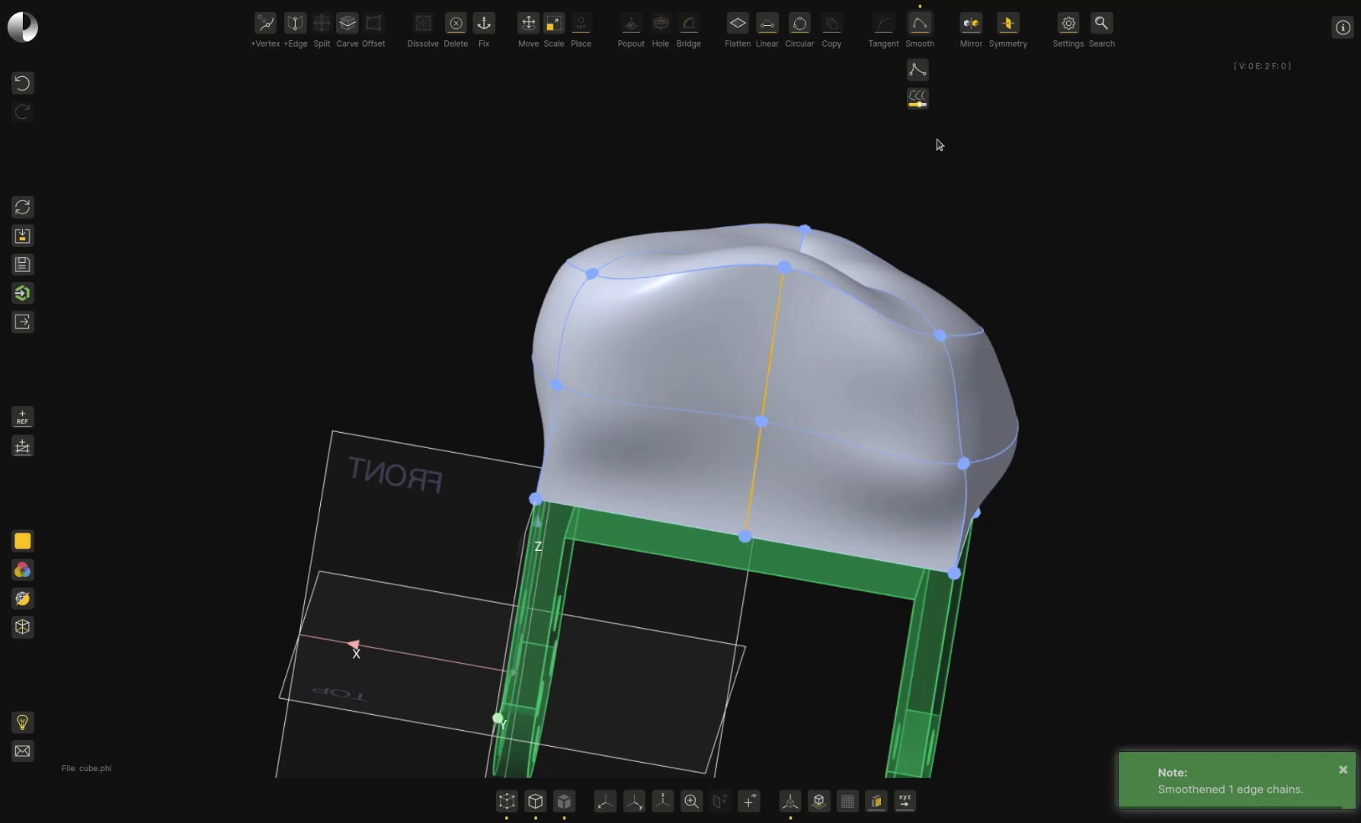
click(911, 775)
drag(985, 212, 969, 288)
click(907, 777)
drag(1048, 700, 1054, 754)
Define a symmetry plane through the head's centre-line vertices and apply the symmetry to the whole body
click(1018, 39)
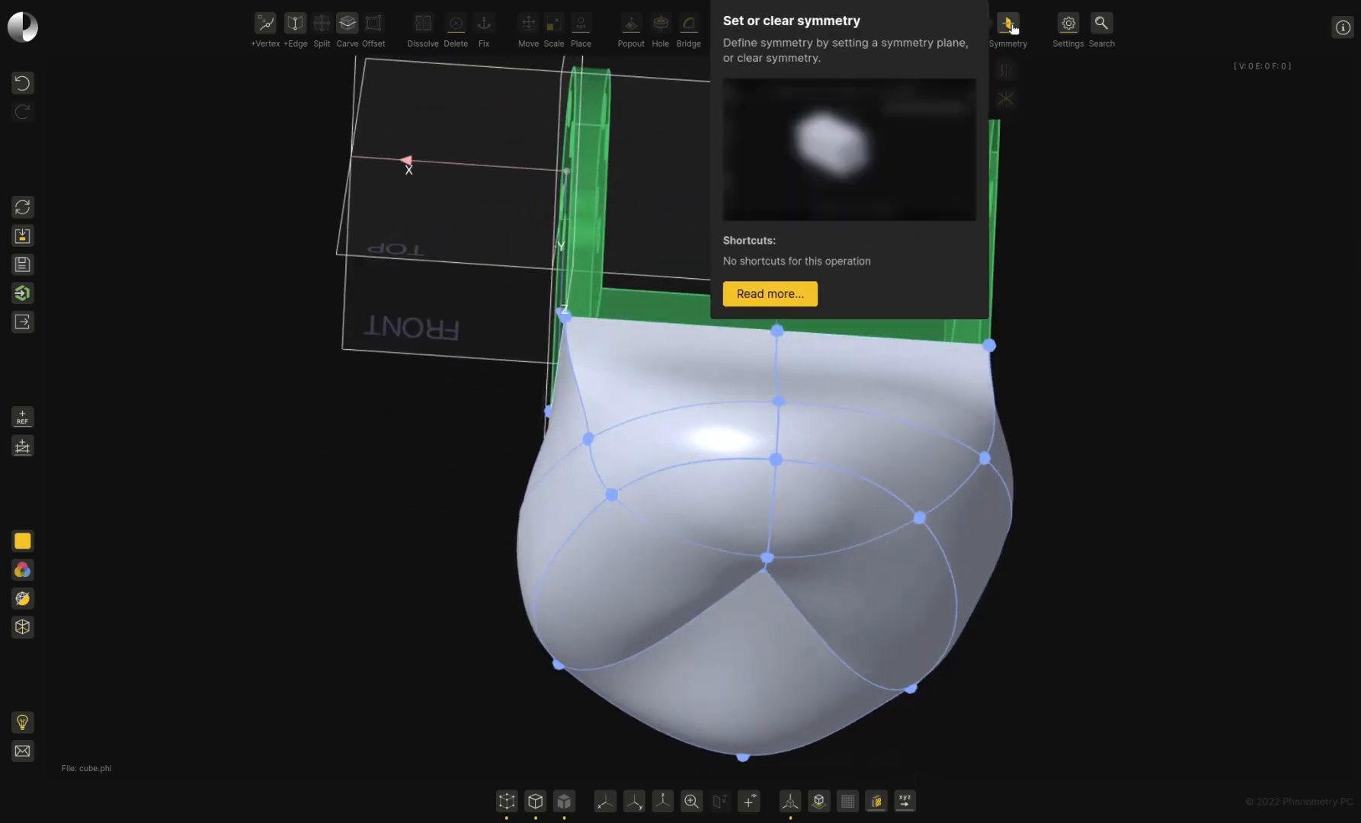
click(769, 558)
drag(636, 785, 724, 648)
click(628, 573)
drag(735, 581, 1070, 462)
drag(1111, 526, 1043, 714)
key(ctrl+a)
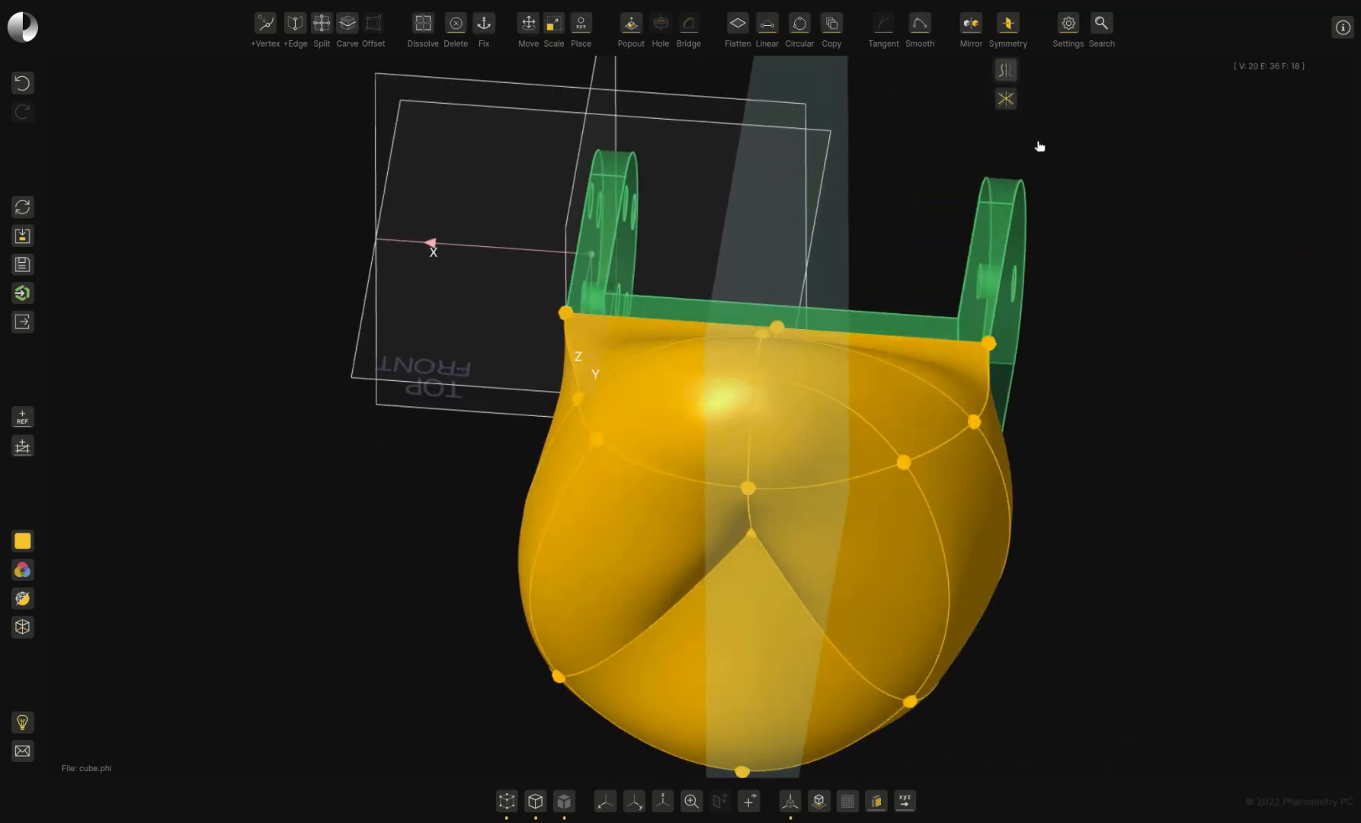
drag(1074, 560, 1088, 570)
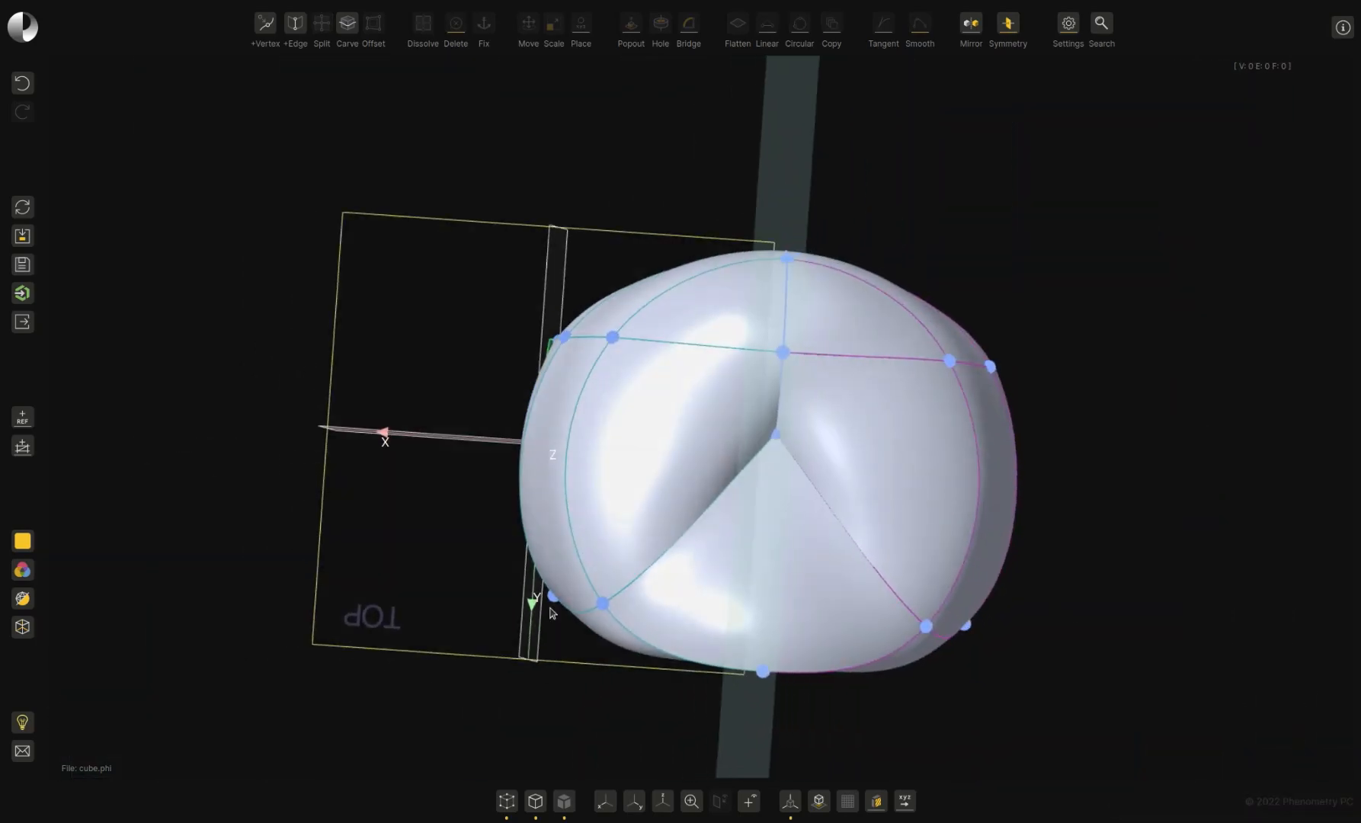
Name the head model, send it to Onshape, and inspect the imported part there from the side
drag(553, 614, 579, 342)
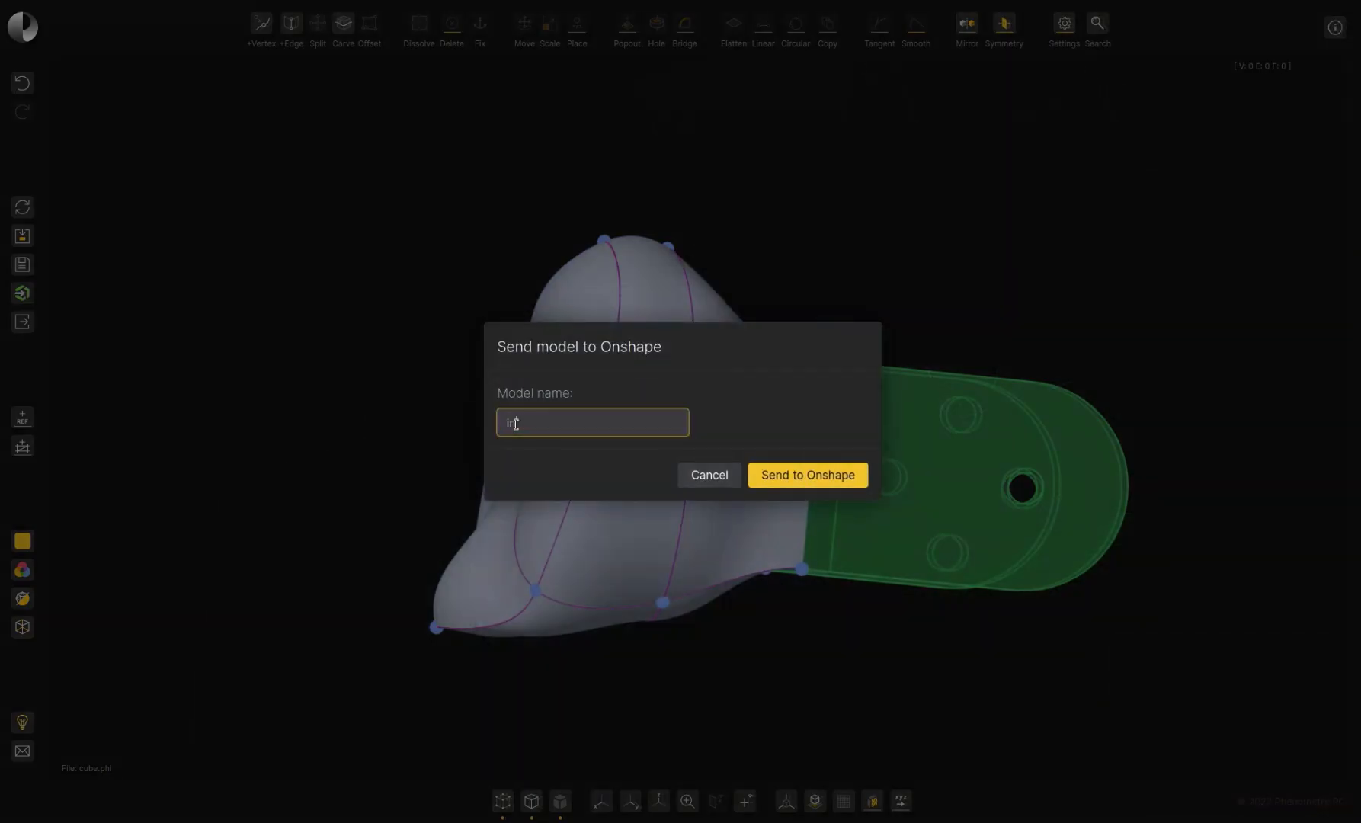
click(798, 475)
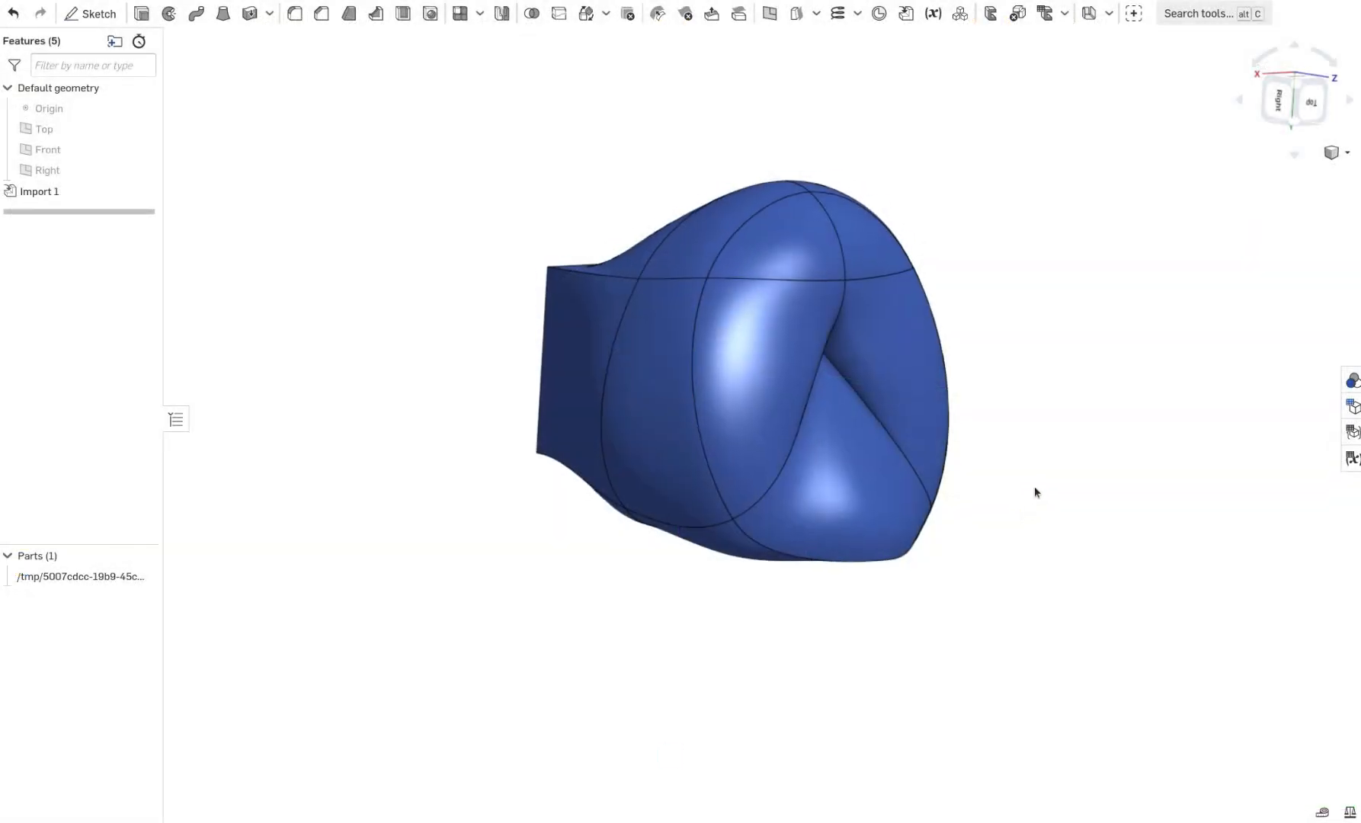
right_drag(1033, 532, 1088, 517)
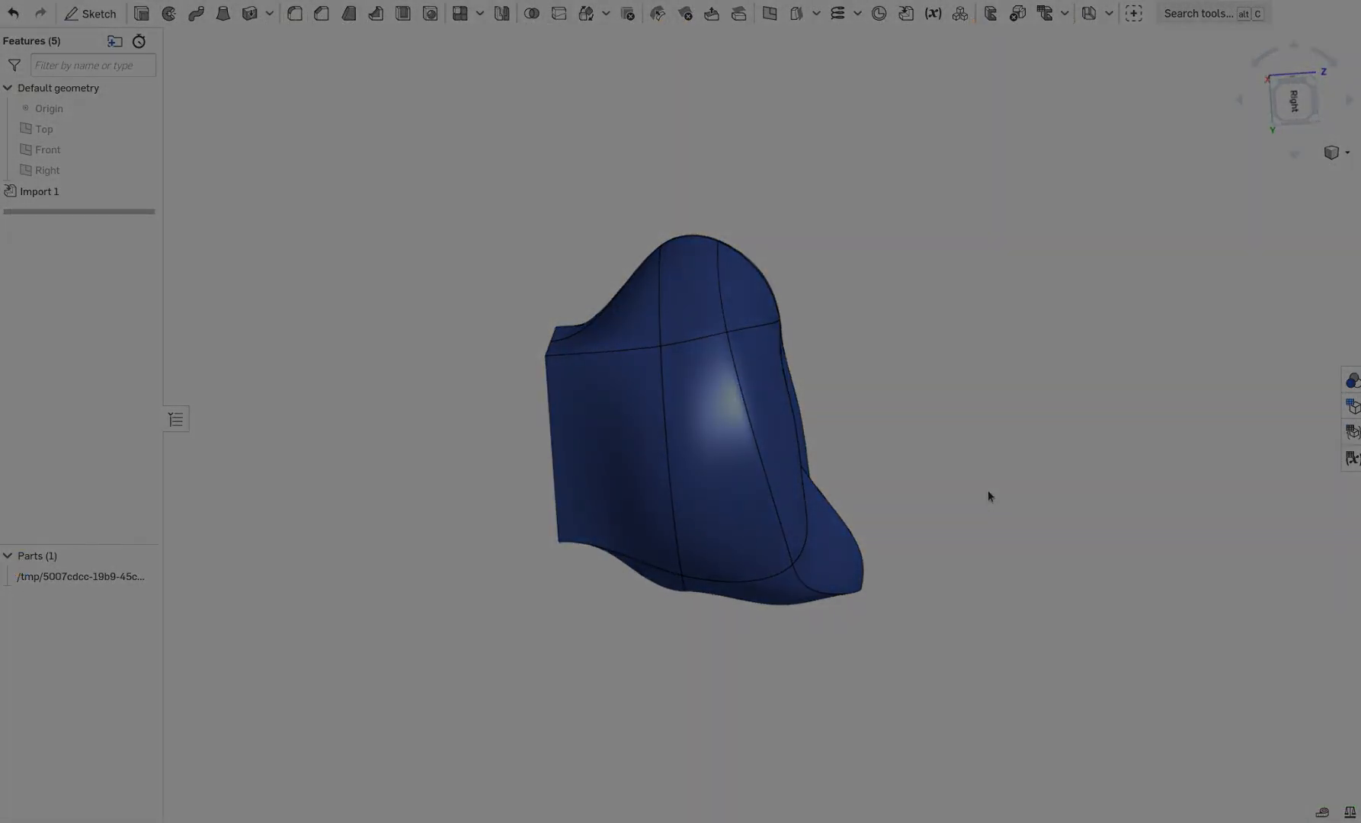